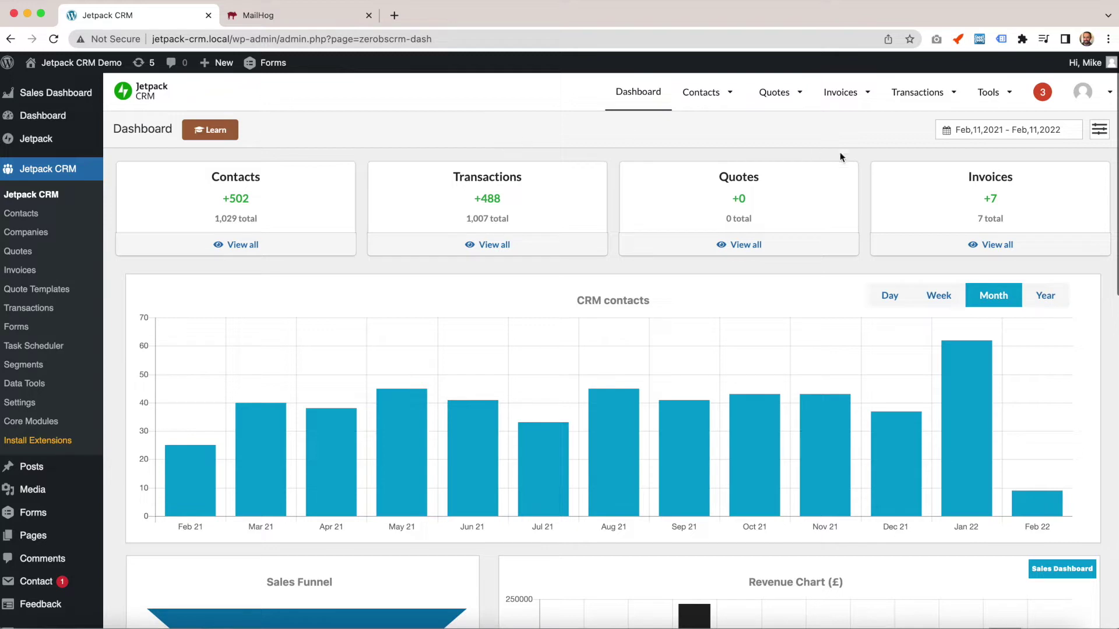
# Show the Tools dropdown from the Jetpack CRM dashboard's top navigation.
pyautogui.moveTo(986, 106)
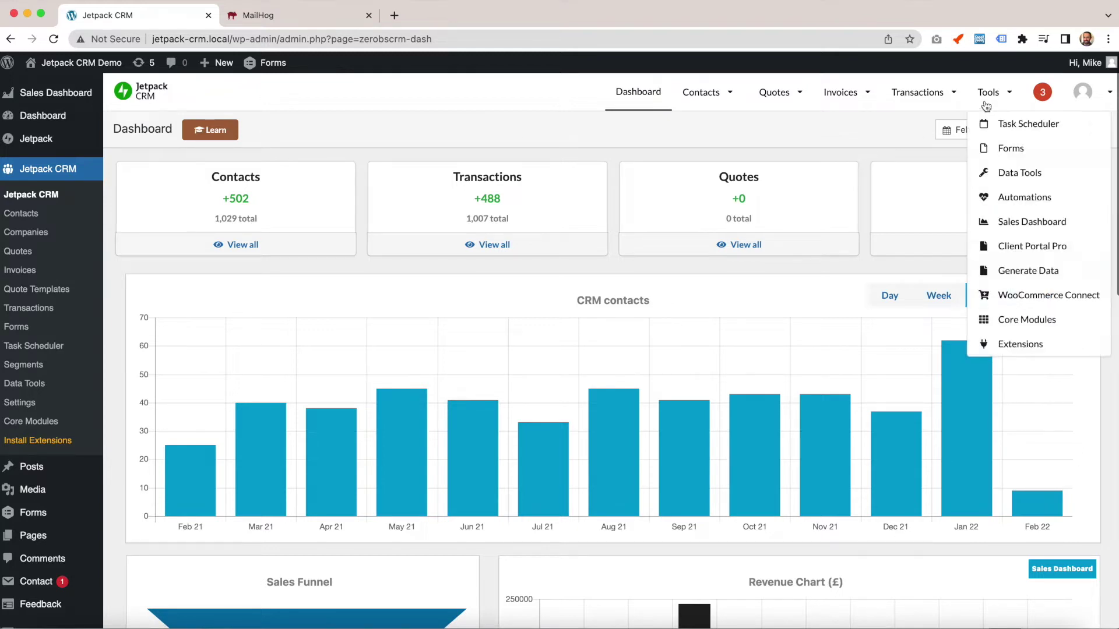
# Open the Automations builder and keep New Contact as the trigger.
pyautogui.click(1019, 198)
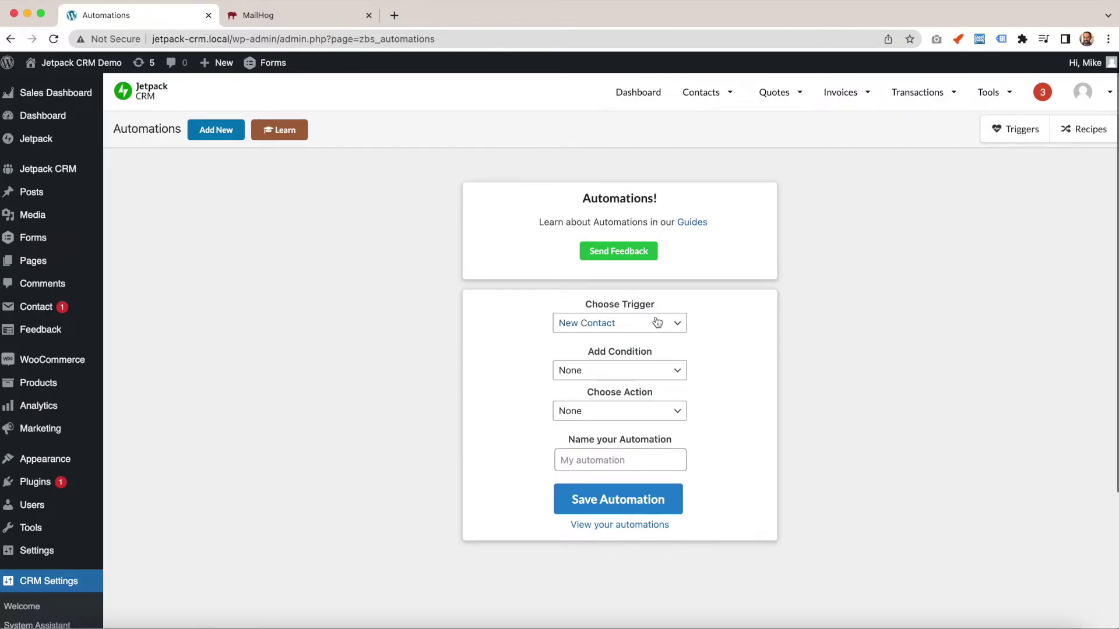
pyautogui.click(657, 322)
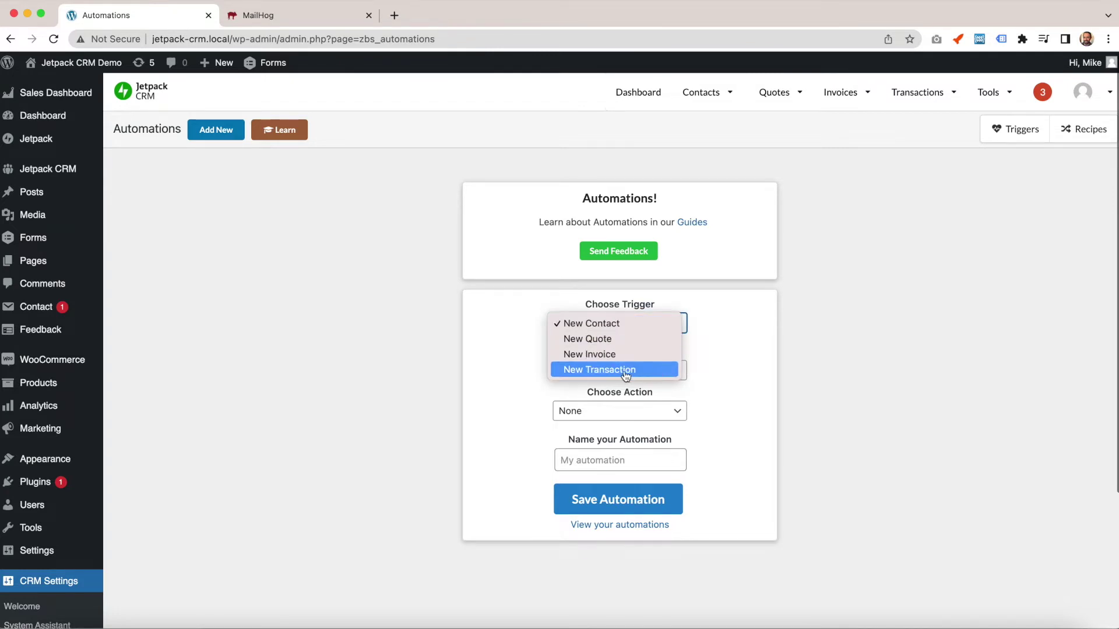
pyautogui.click(749, 338)
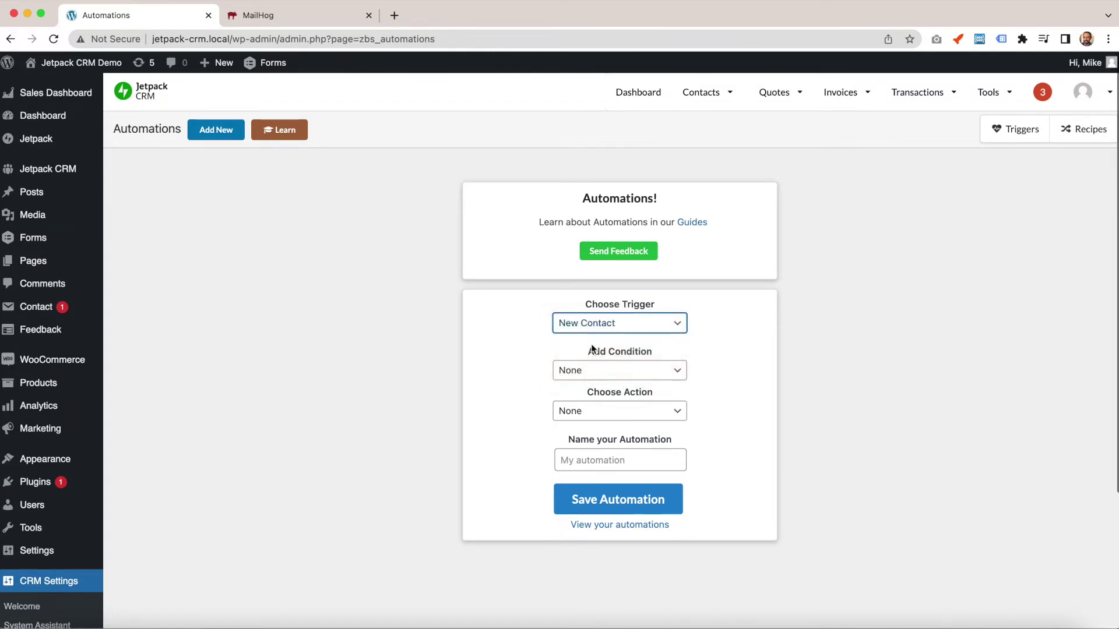
# Try a Has Status condition, then switch the condition to Has Tag.
pyautogui.click(675, 371)
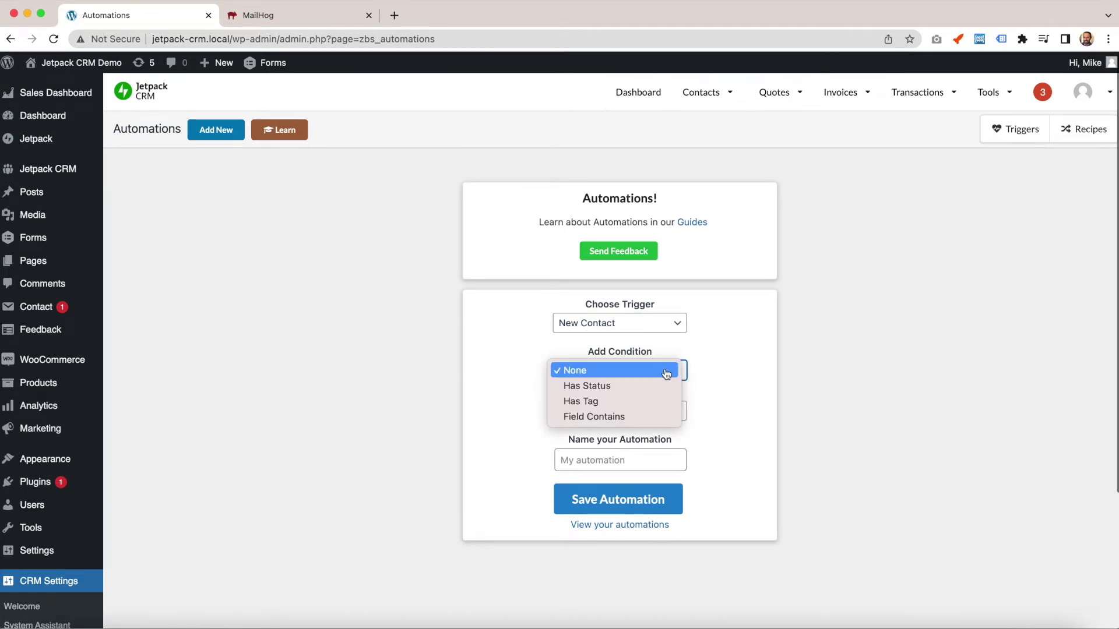
pyautogui.click(656, 385)
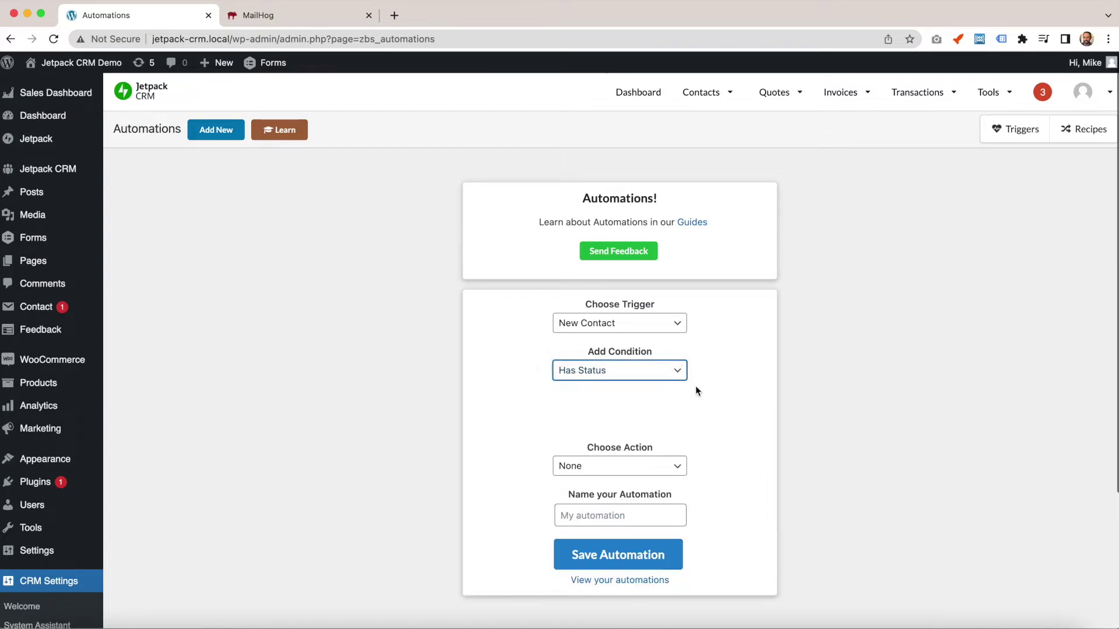
pyautogui.click(673, 424)
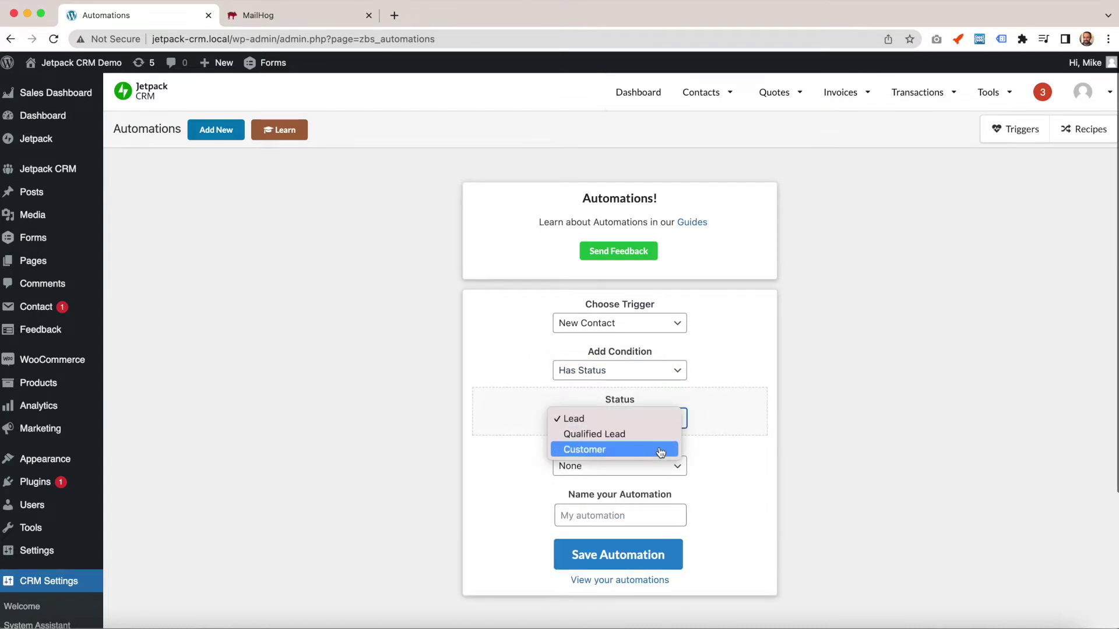
pyautogui.click(716, 374)
pyautogui.click(667, 371)
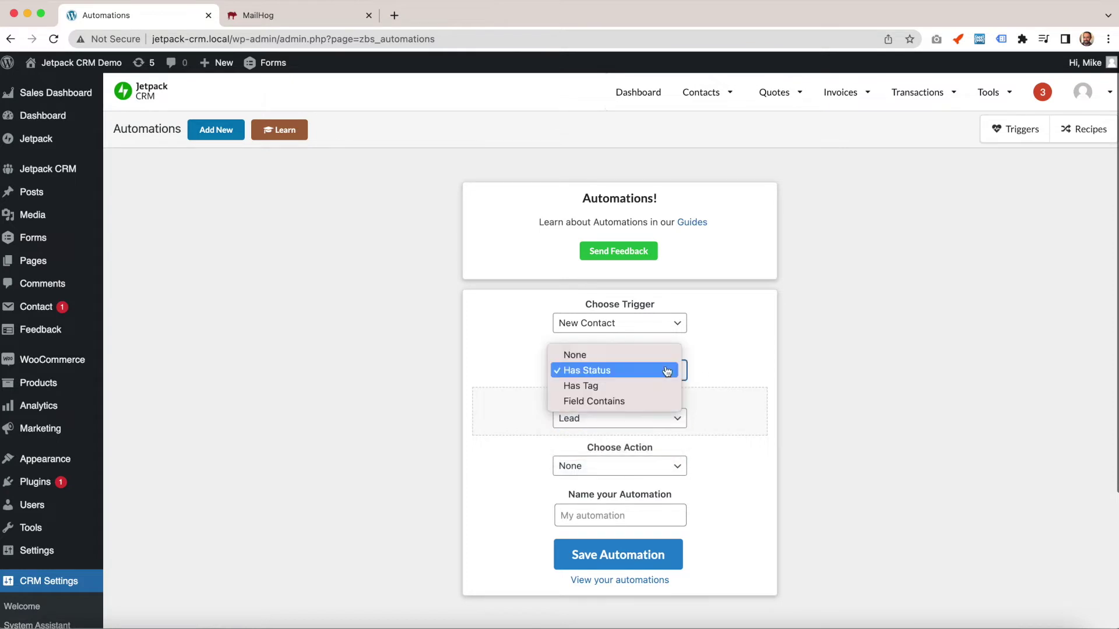
pyautogui.click(663, 387)
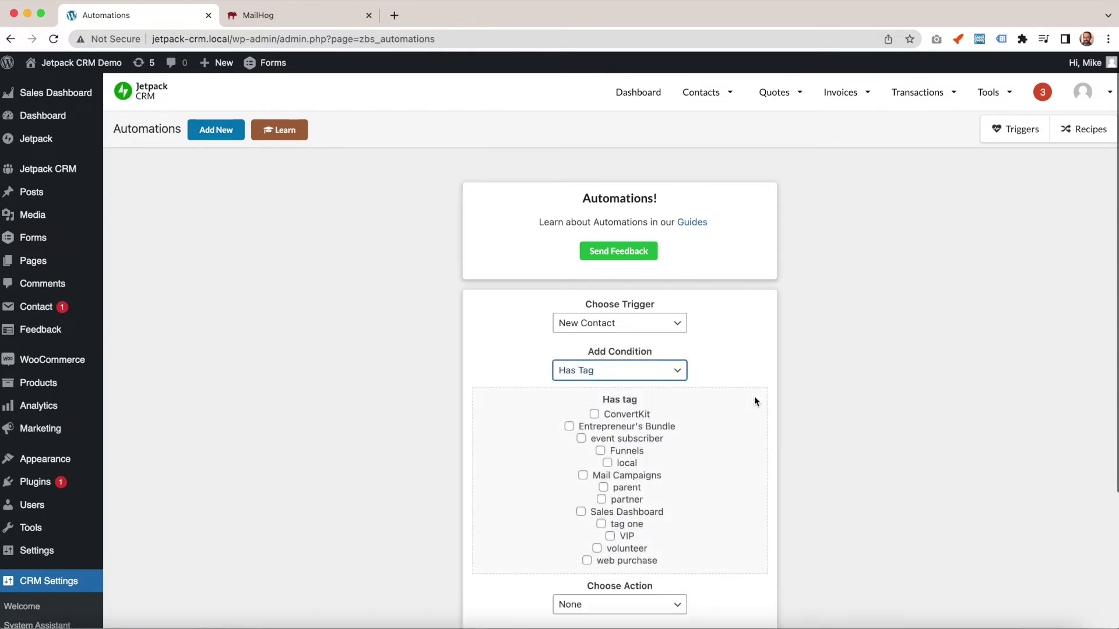
# Try requiring the VIP tag, then a Country field contains 'India' condition.
pyautogui.scroll(-1, 754, 396)
pyautogui.click(625, 476)
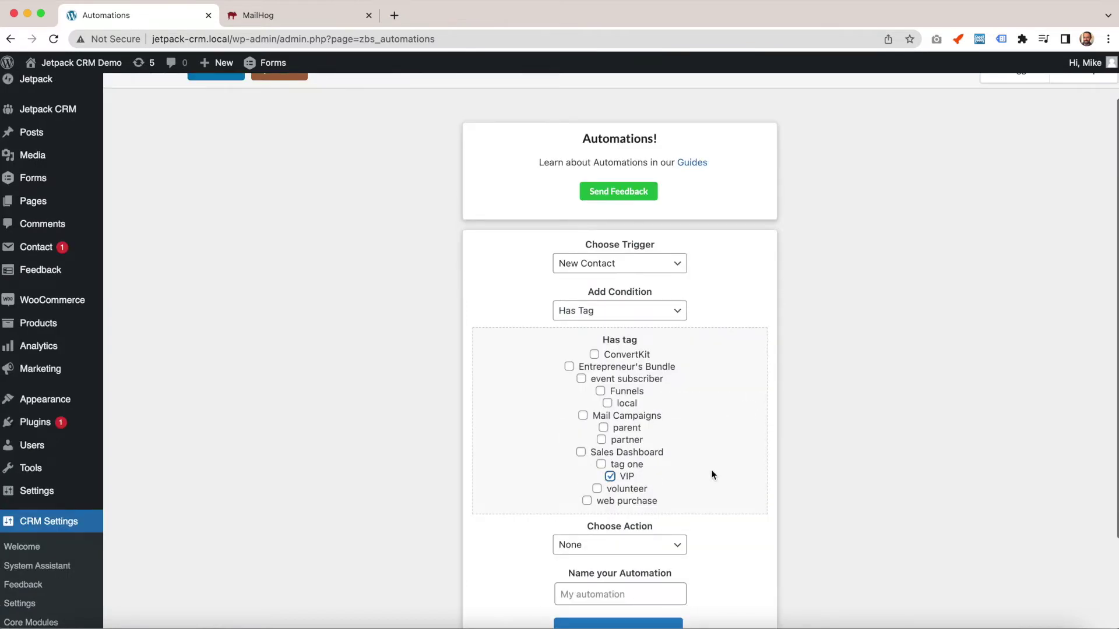
pyautogui.click(668, 317)
pyautogui.click(662, 326)
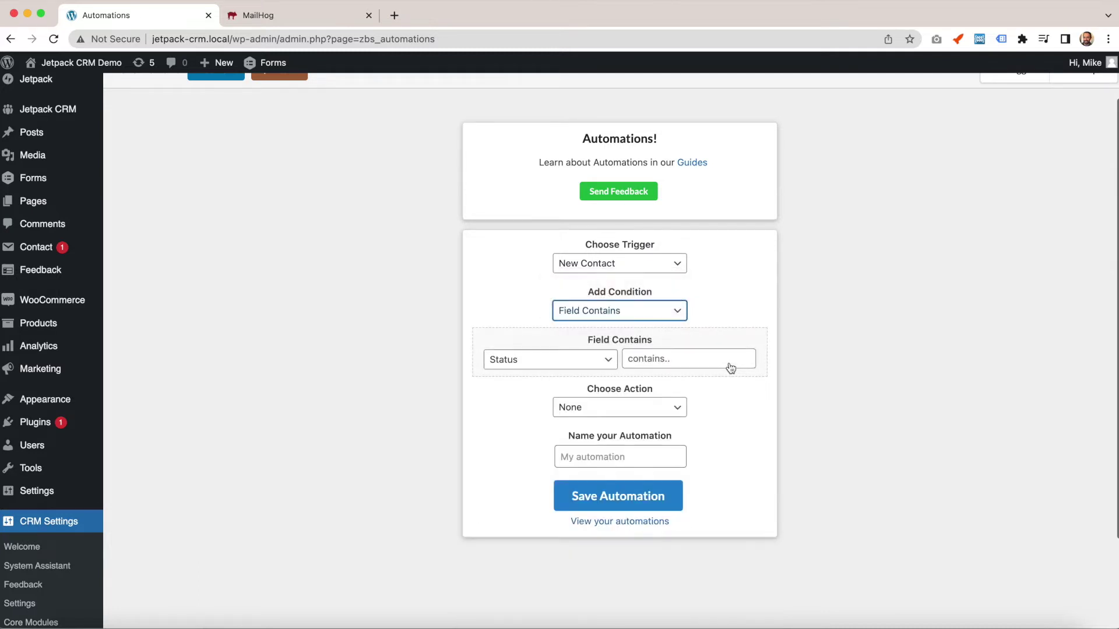
pyautogui.click(579, 366)
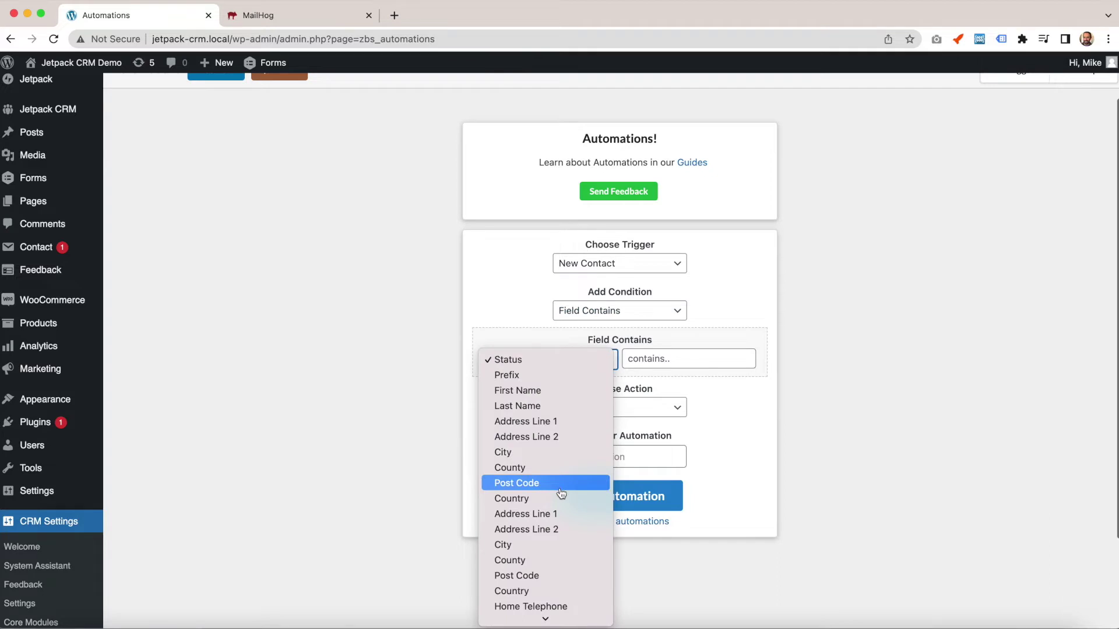
pyautogui.click(543, 591)
pyautogui.click(693, 361)
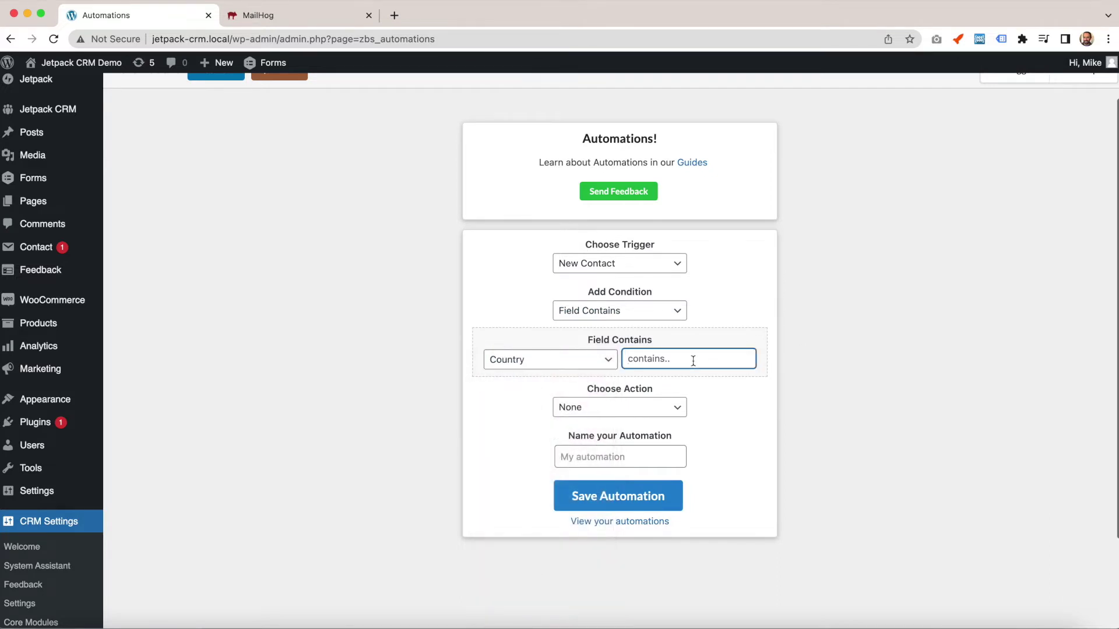
pyautogui.write('India')
pyautogui.click(731, 403)
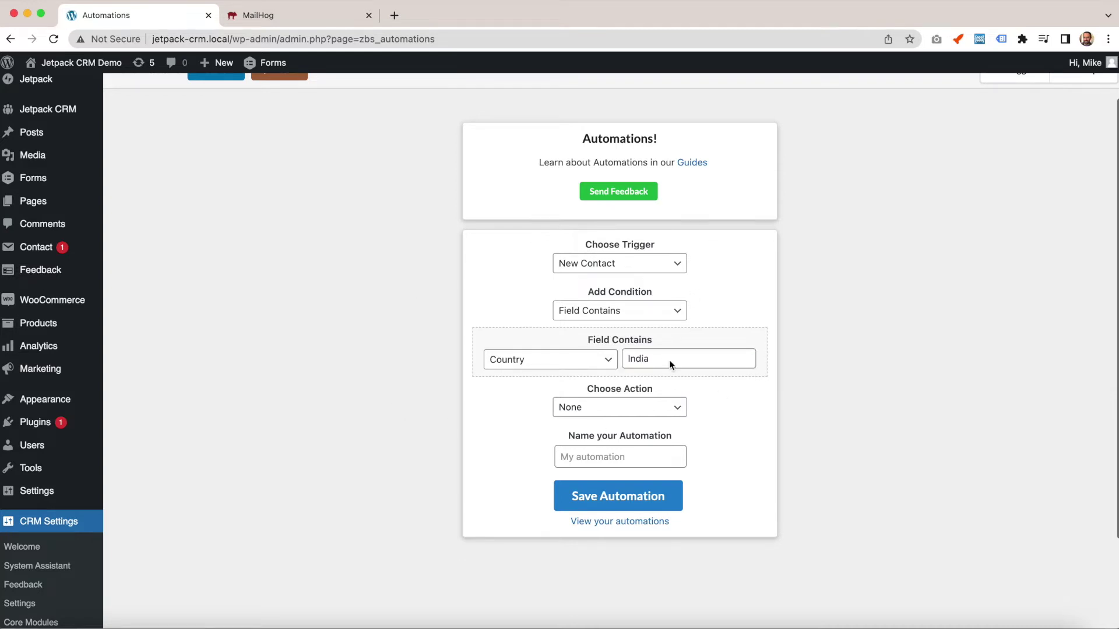
# Change the condition back to Has Status with status Lead.
pyautogui.click(609, 362)
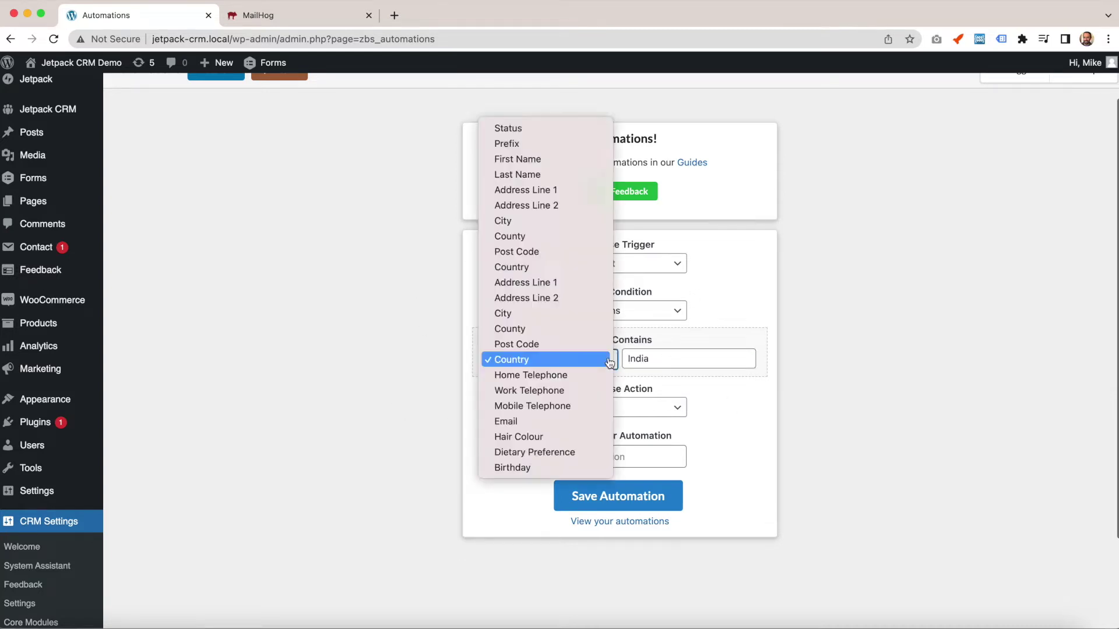
pyautogui.click(766, 312)
pyautogui.click(654, 318)
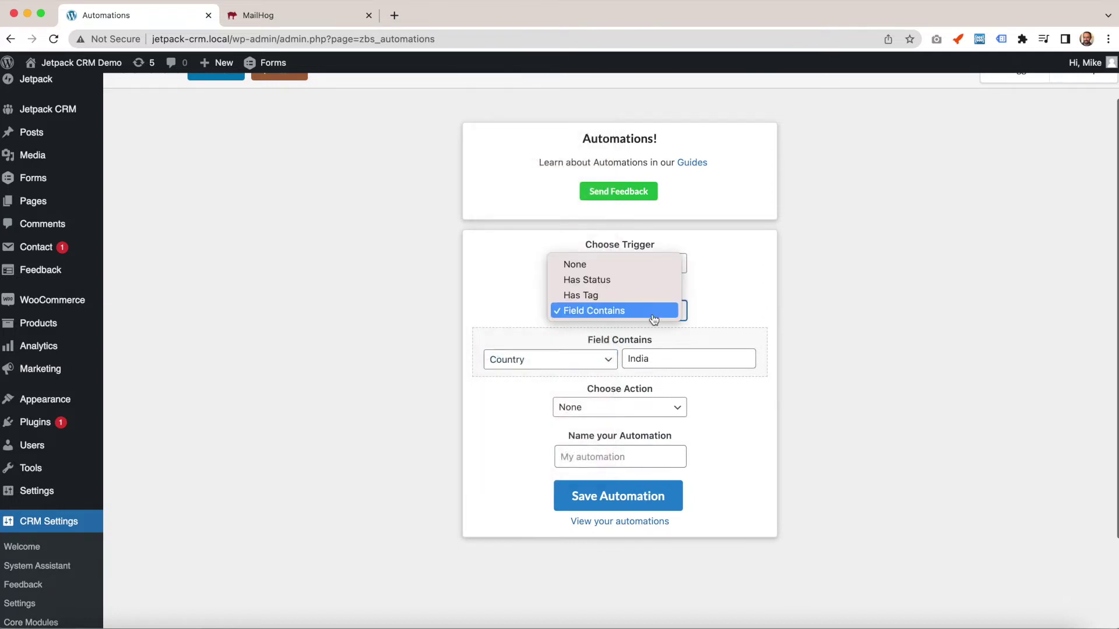
pyautogui.click(618, 281)
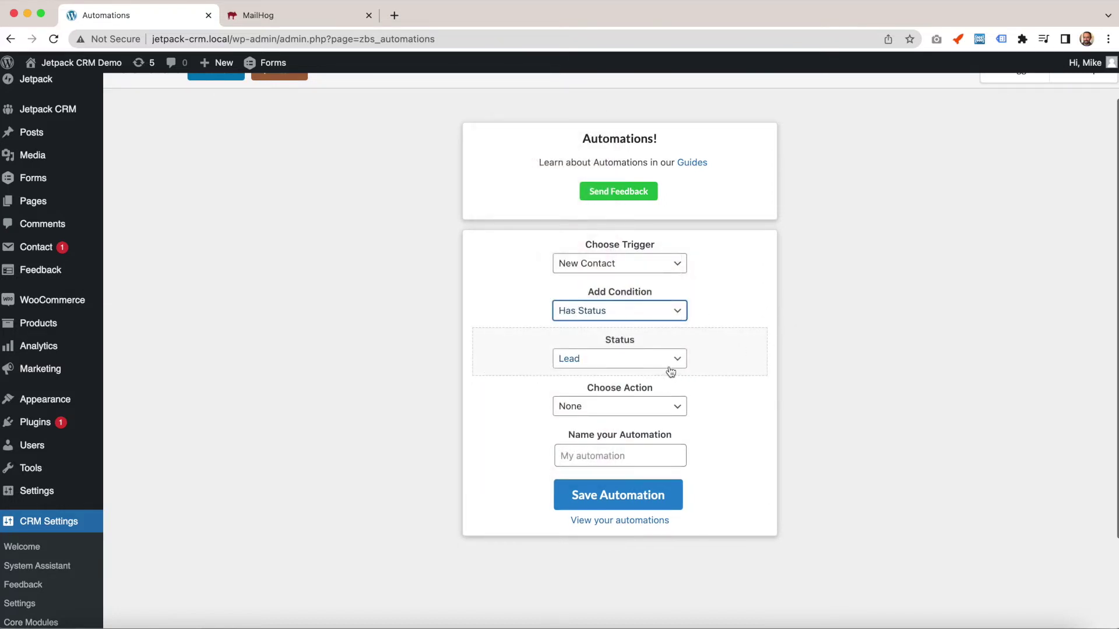
pyautogui.click(743, 402)
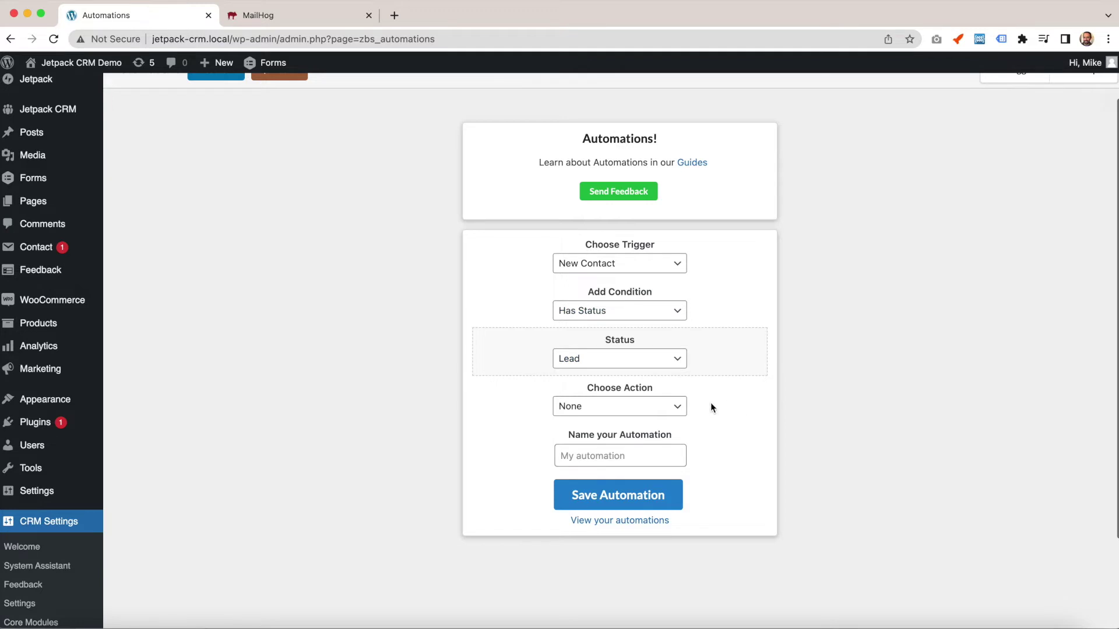
# Set the action to Send Email with Site Admin as the recipient.
pyautogui.click(662, 406)
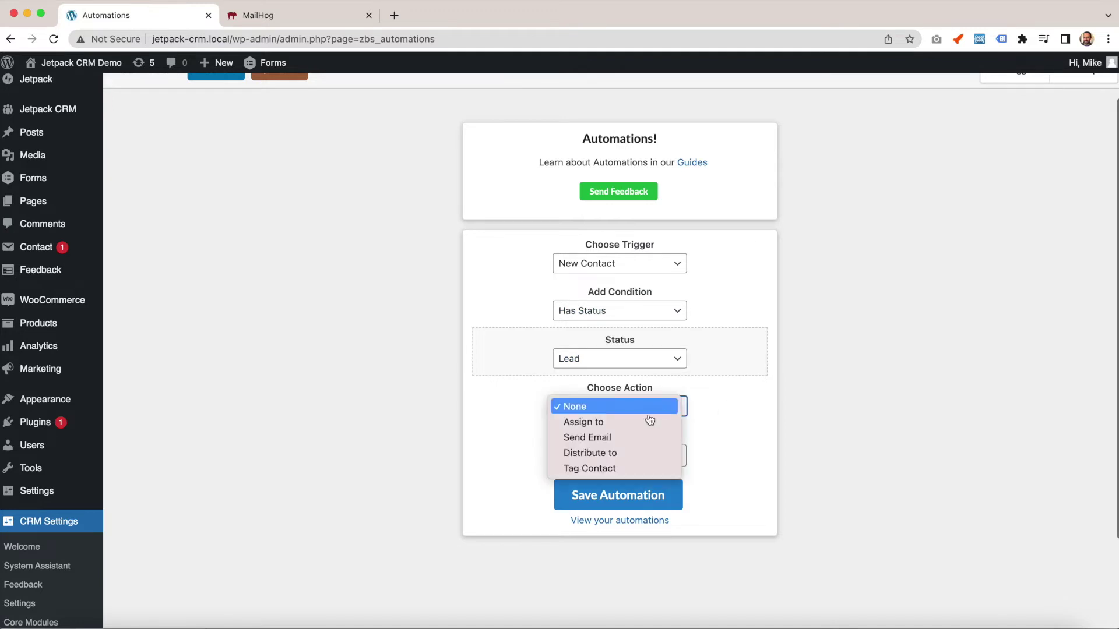
pyautogui.click(606, 446)
pyautogui.scroll(-5, 745, 418)
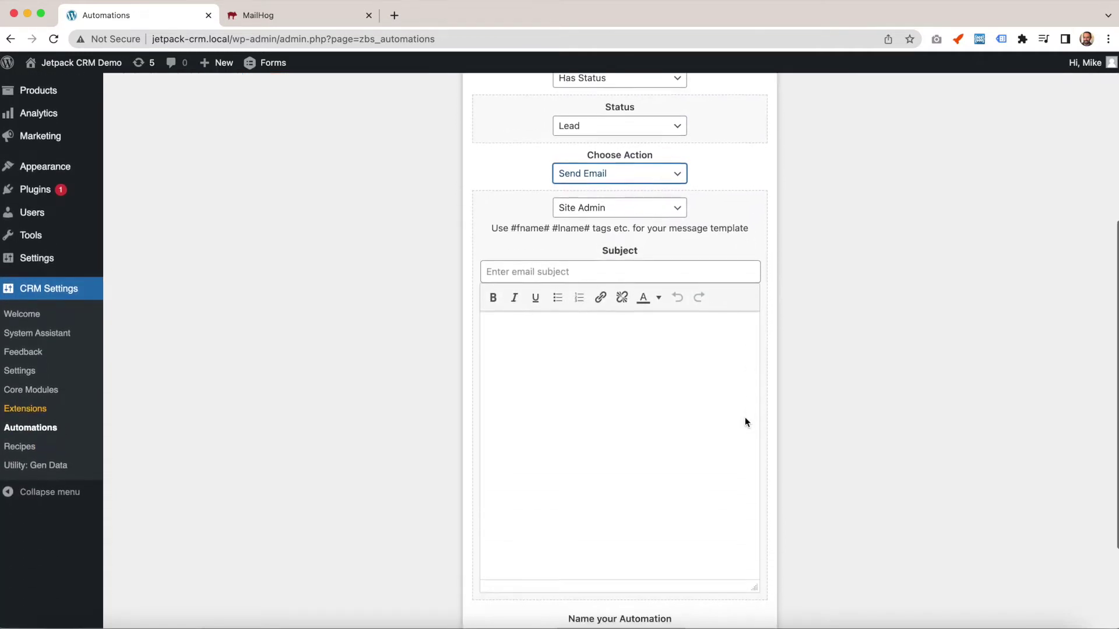
pyautogui.click(664, 208)
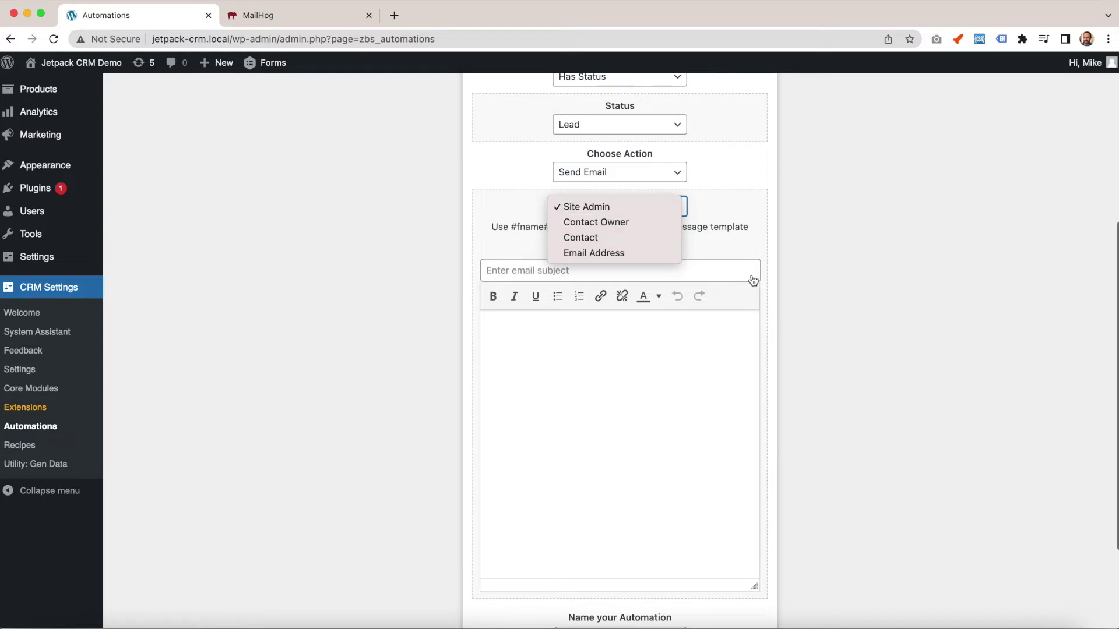
pyautogui.click(798, 278)
# Enter subject 'New Lead' and message 'Hi there / You have a new Lead', then save.
pyautogui.click(654, 270)
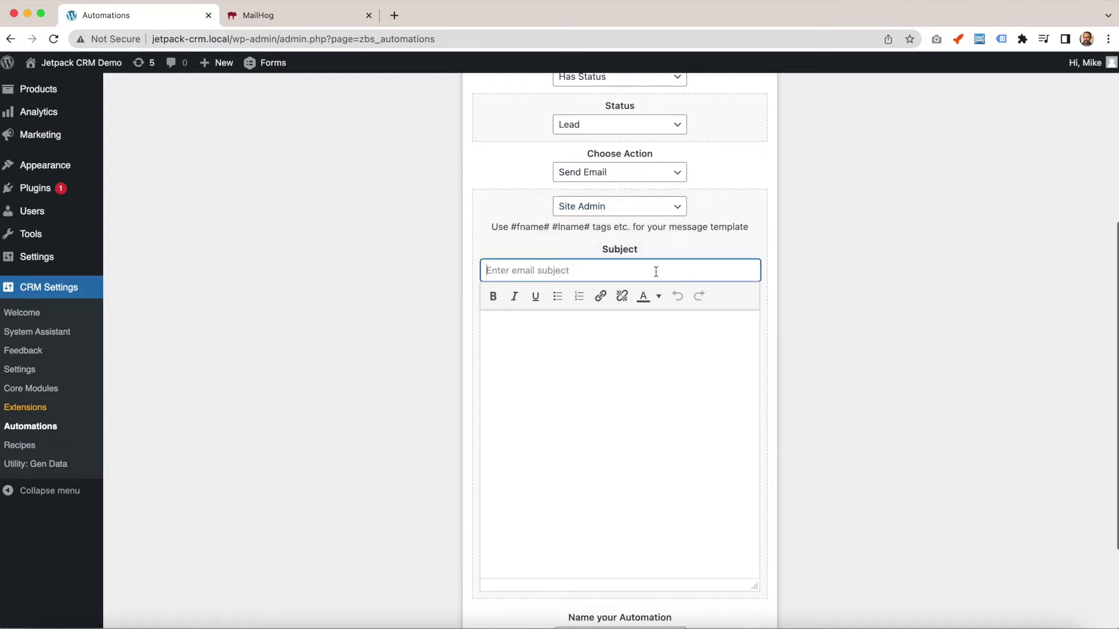
pyautogui.write('New Lead')
pyautogui.click(622, 343)
pyautogui.write('Hi there')
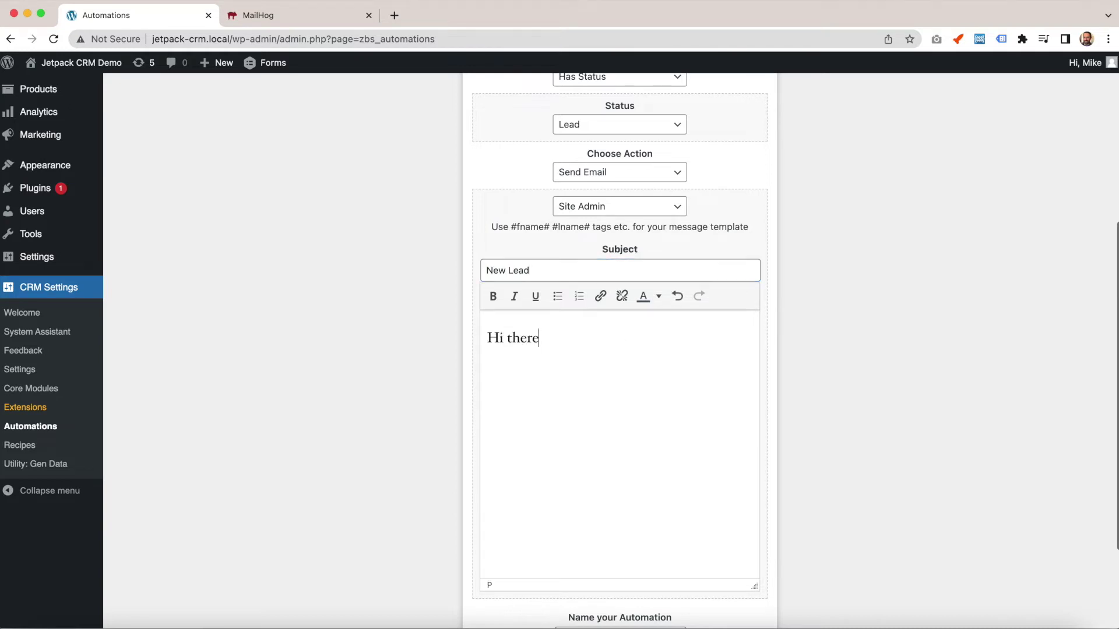
pyautogui.press('Return')
pyautogui.write('You have a new L')
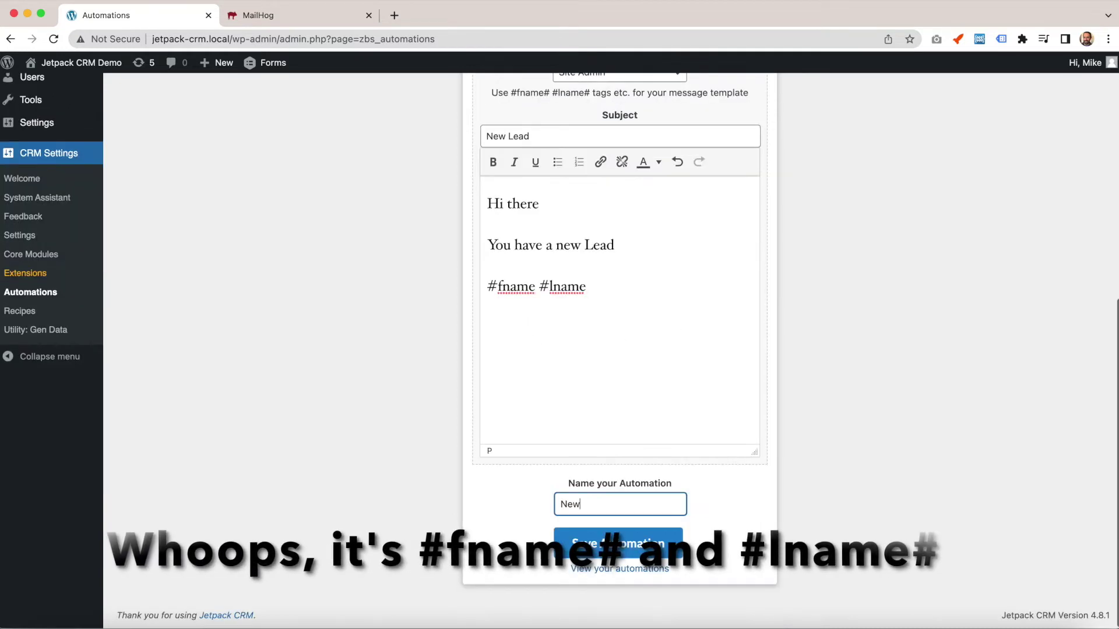
pyautogui.write('Lead')
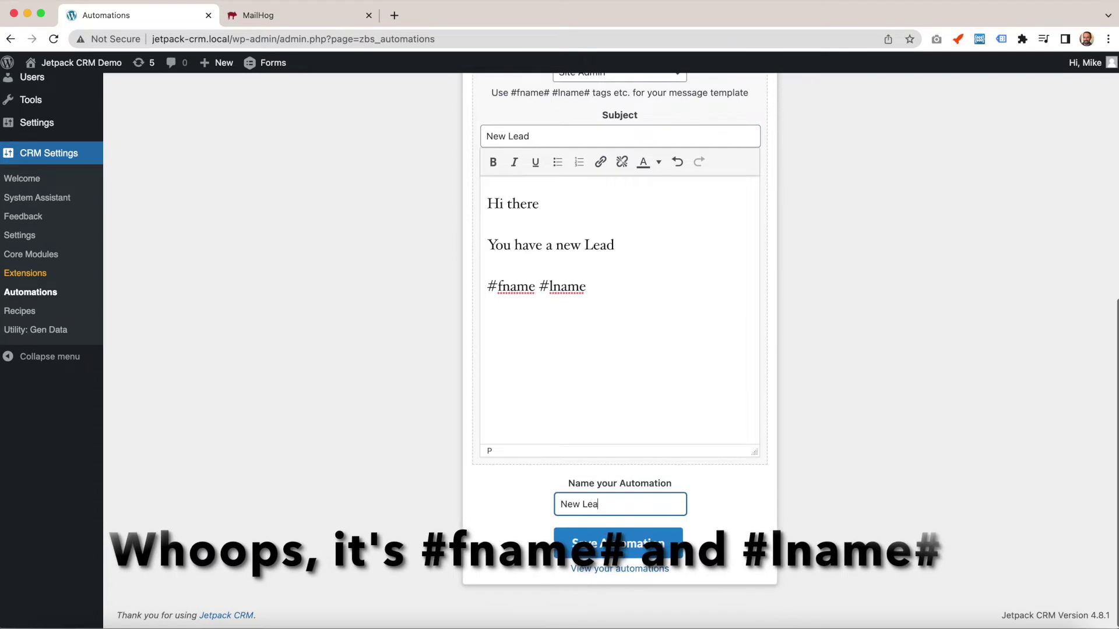
pyautogui.click(635, 548)
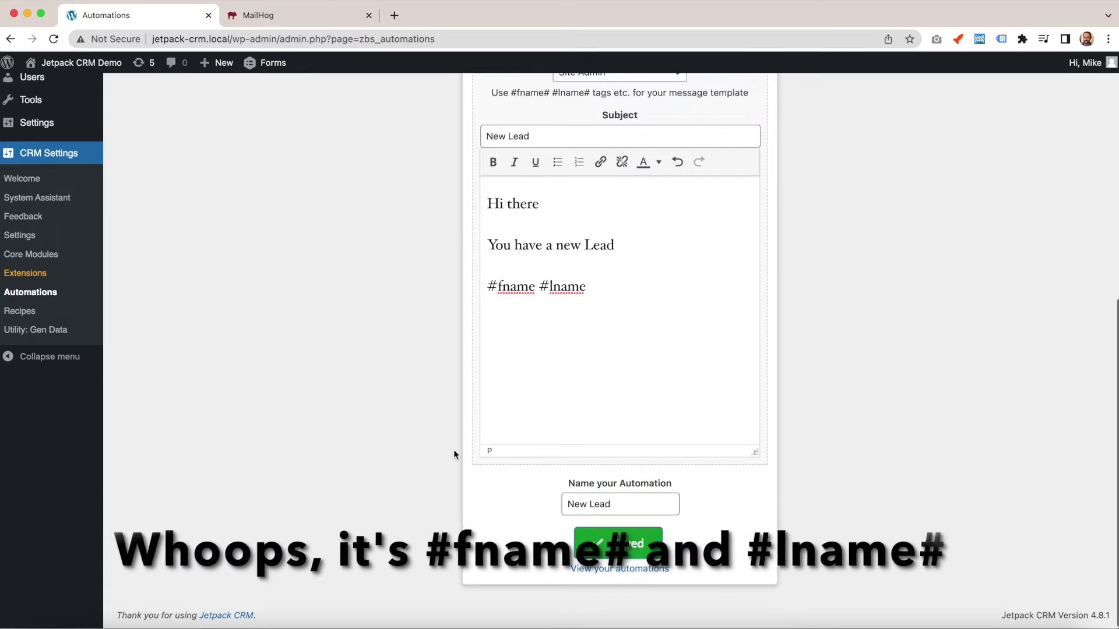
pyautogui.click(610, 569)
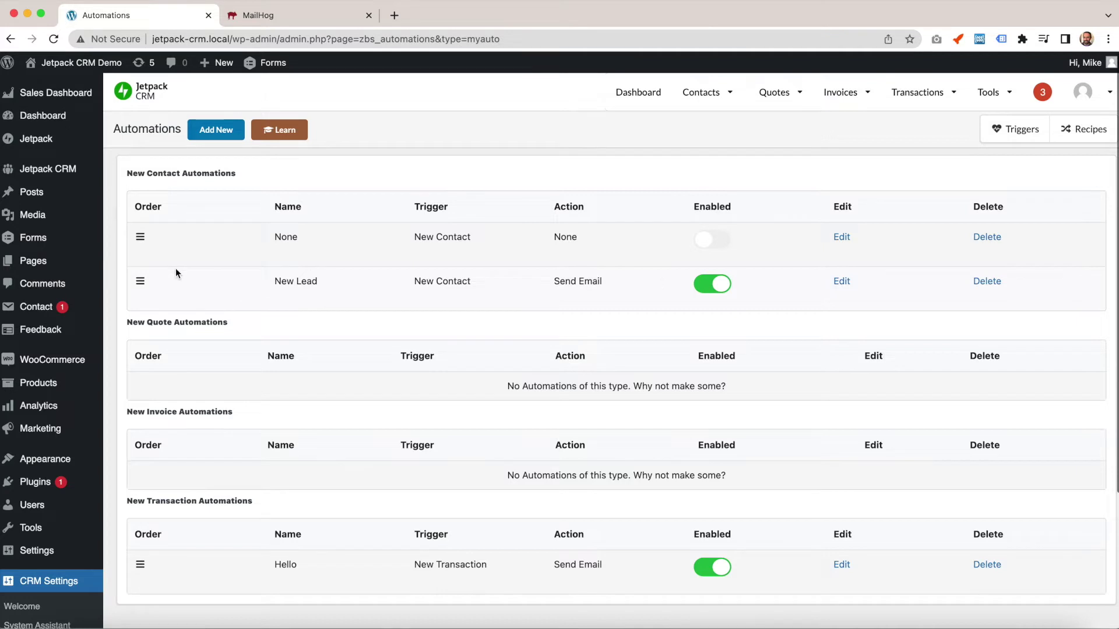
# Switch off the Hello transaction automation in the automations list.
pyautogui.click(695, 568)
# Re-enable Hello, then start a new Lead contact named Mr Automation Example.
pyautogui.click(708, 565)
pyautogui.moveTo(716, 101)
pyautogui.click(719, 127)
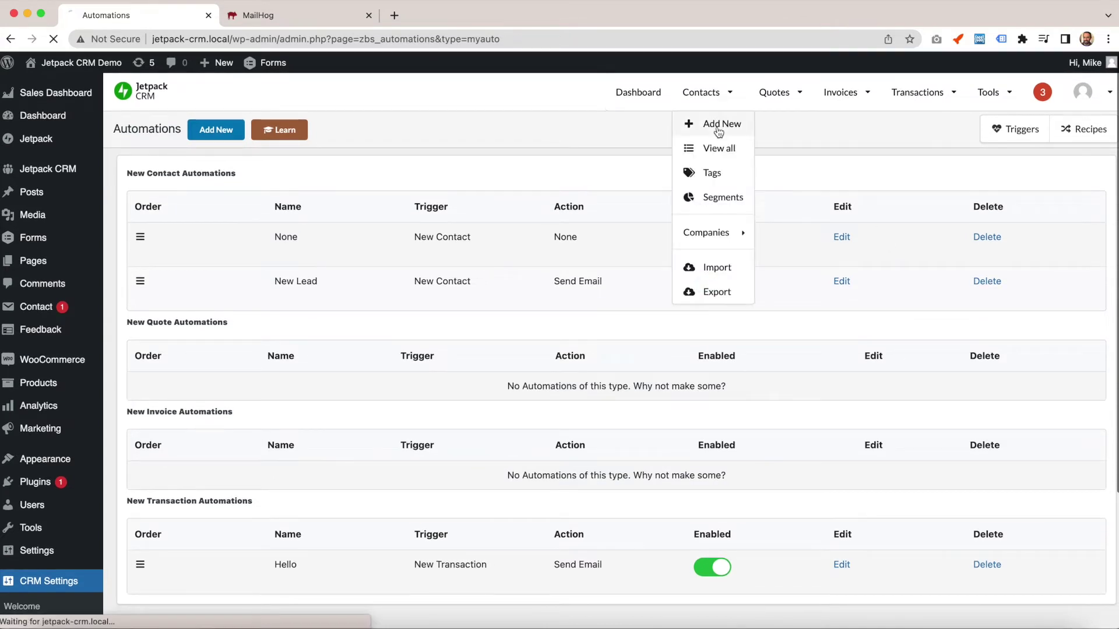
pyautogui.click(373, 224)
pyautogui.click(373, 243)
pyautogui.click(391, 254)
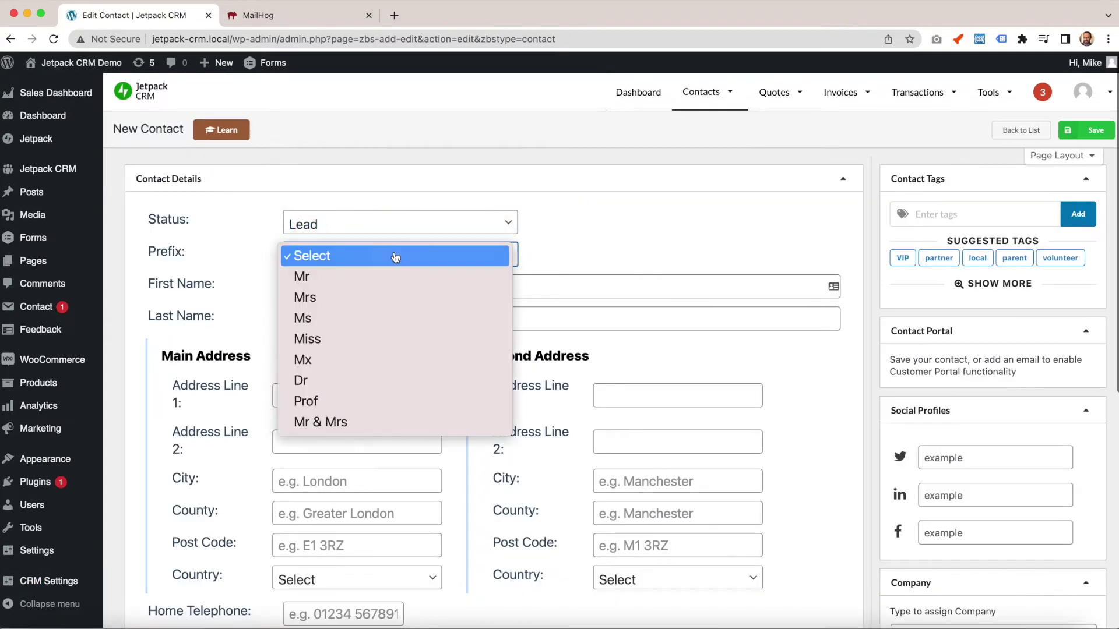
pyautogui.click(388, 277)
pyautogui.press('Tab')
pyautogui.write('Automation')
pyautogui.press('Tab')
pyautogui.write('Example')
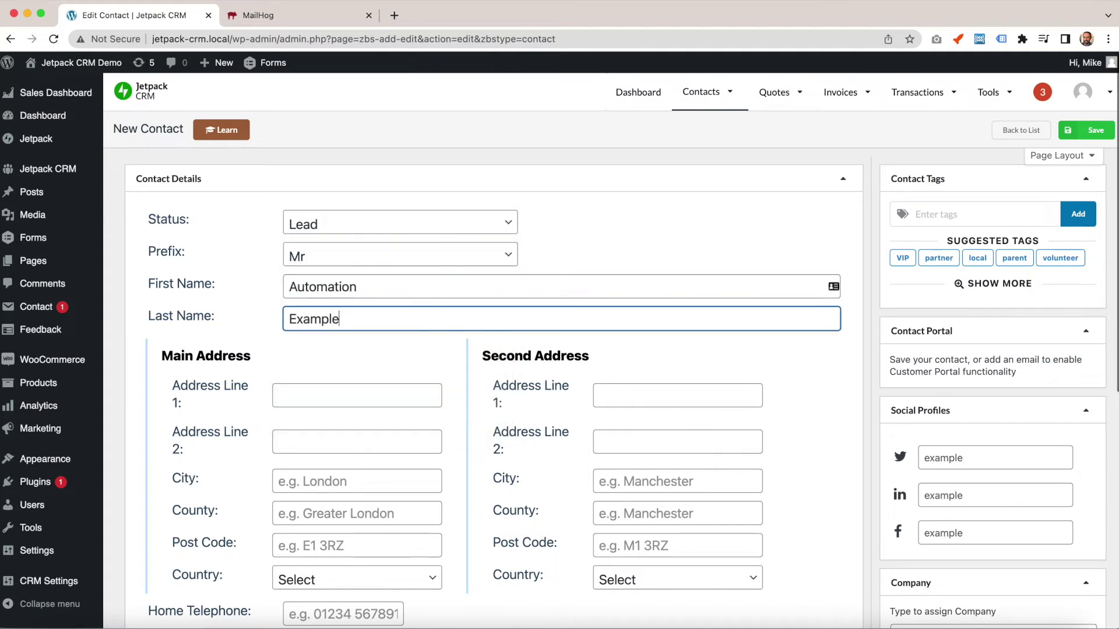
# Add the contact's email address, save the contact, and check the inbox.
pyautogui.scroll(-3, 387, 349)
pyautogui.click(386, 528)
pyautogui.write('automation@')
pyautogui.scroll(3, 1023, 147)
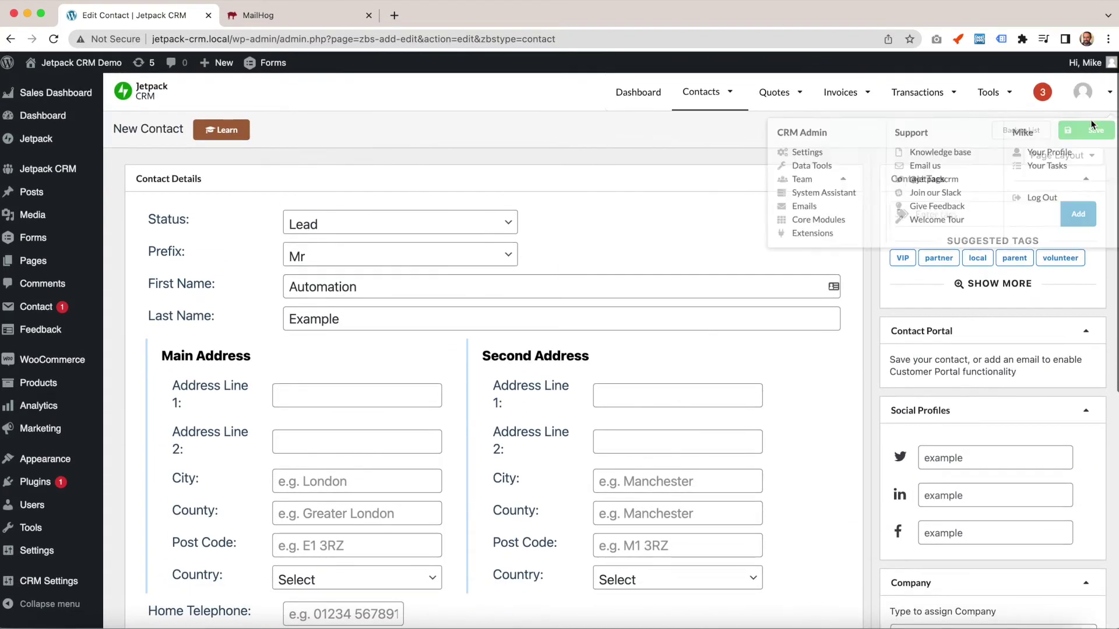
pyautogui.click(1089, 132)
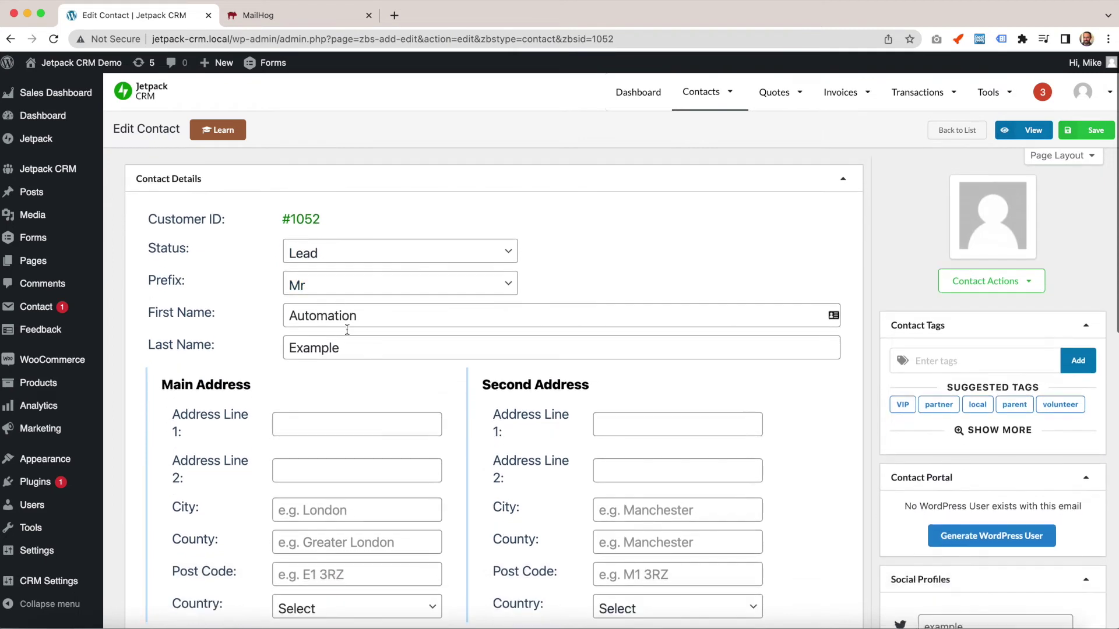
pyautogui.click(256, 16)
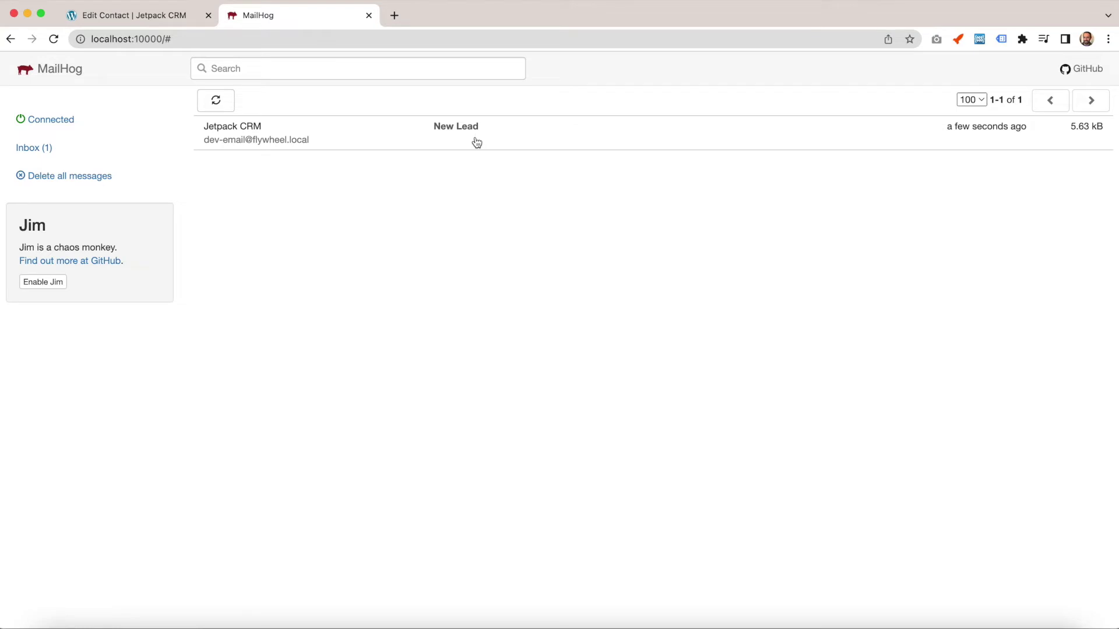
# Return from MailHog to the CRM and open the full Contacts list.
pyautogui.click(167, 14)
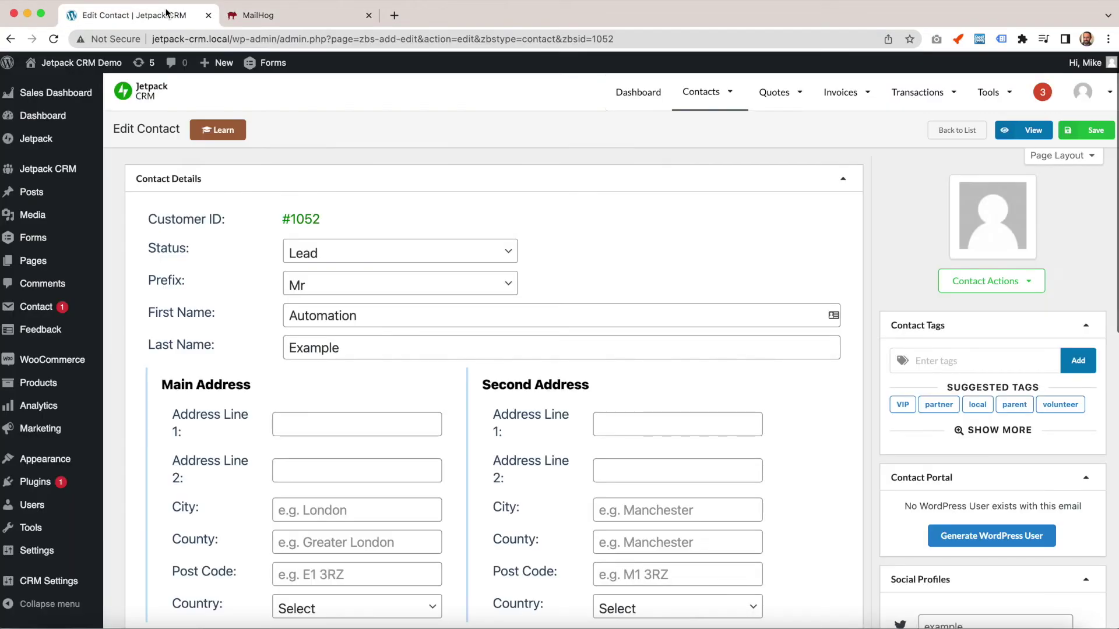
pyautogui.click(711, 146)
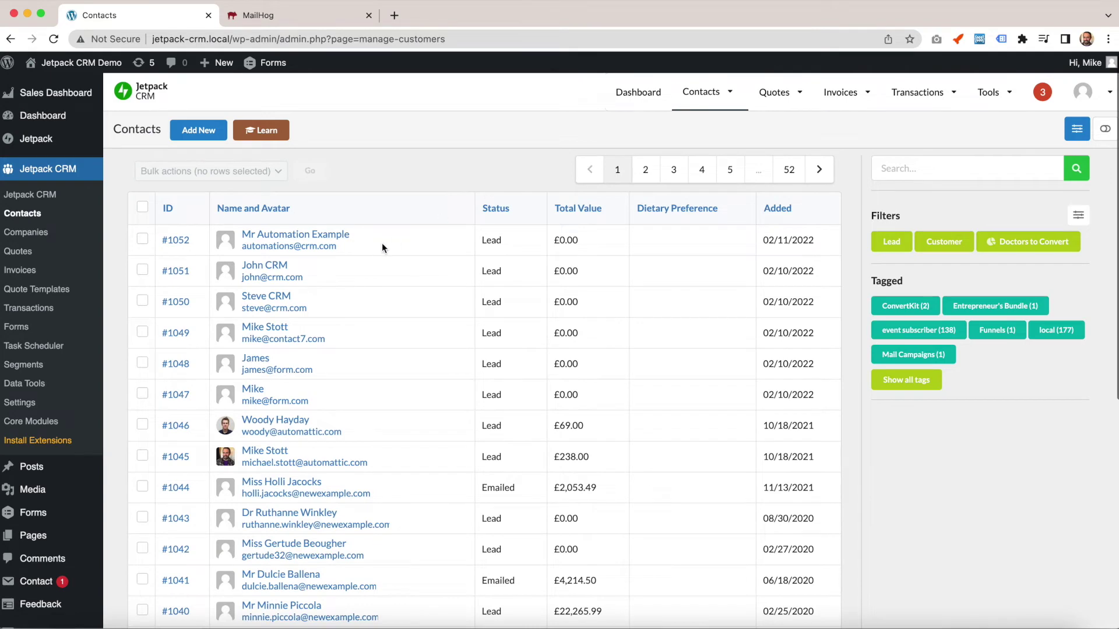
# Build a no-condition automation distributing new contacts to Jetpack CRM Customer Manager.
pyautogui.moveTo(990, 92)
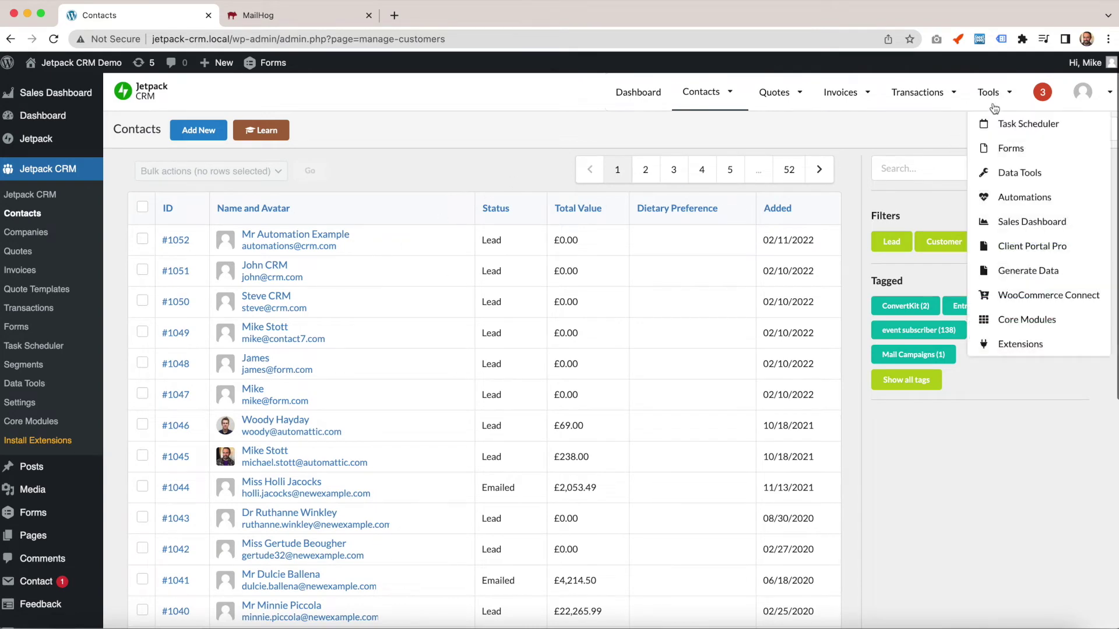
pyautogui.click(1013, 201)
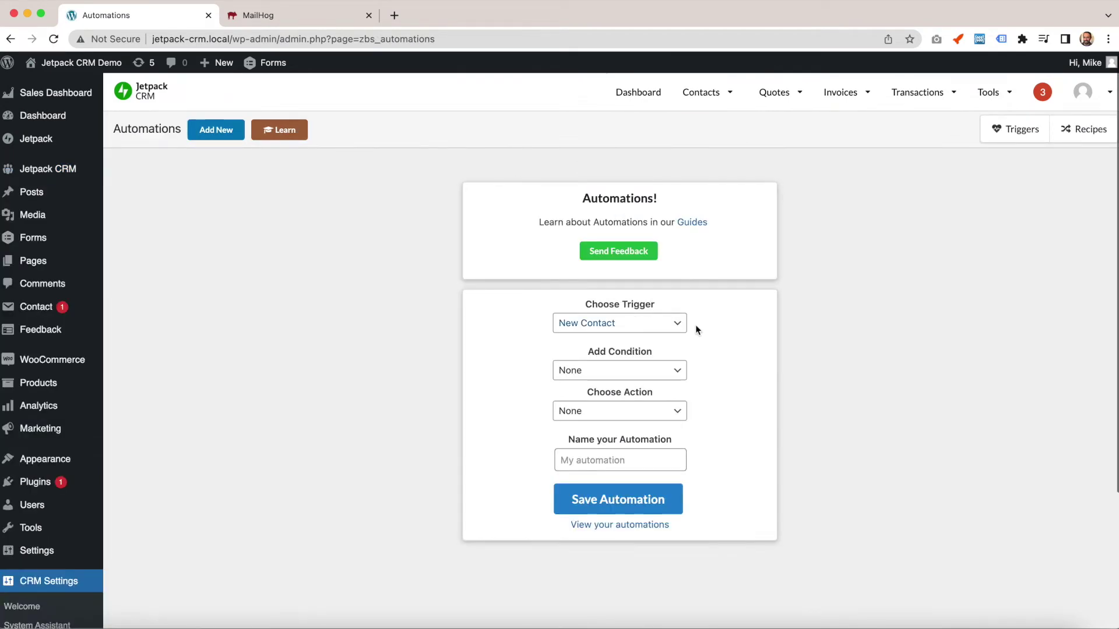
pyautogui.click(665, 371)
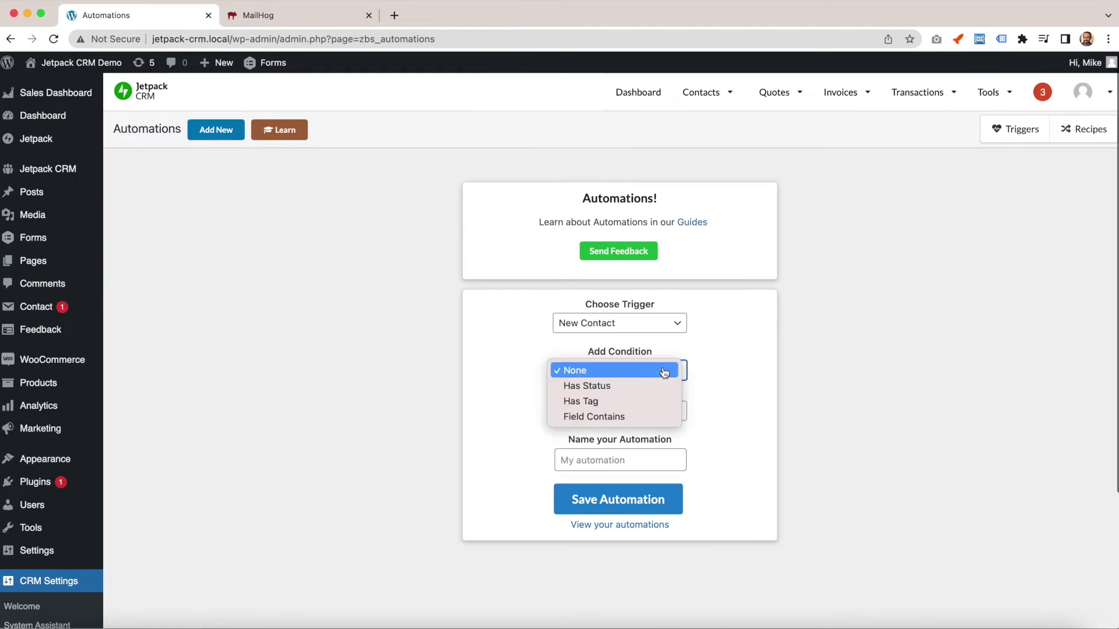
pyautogui.click(729, 373)
pyautogui.click(673, 411)
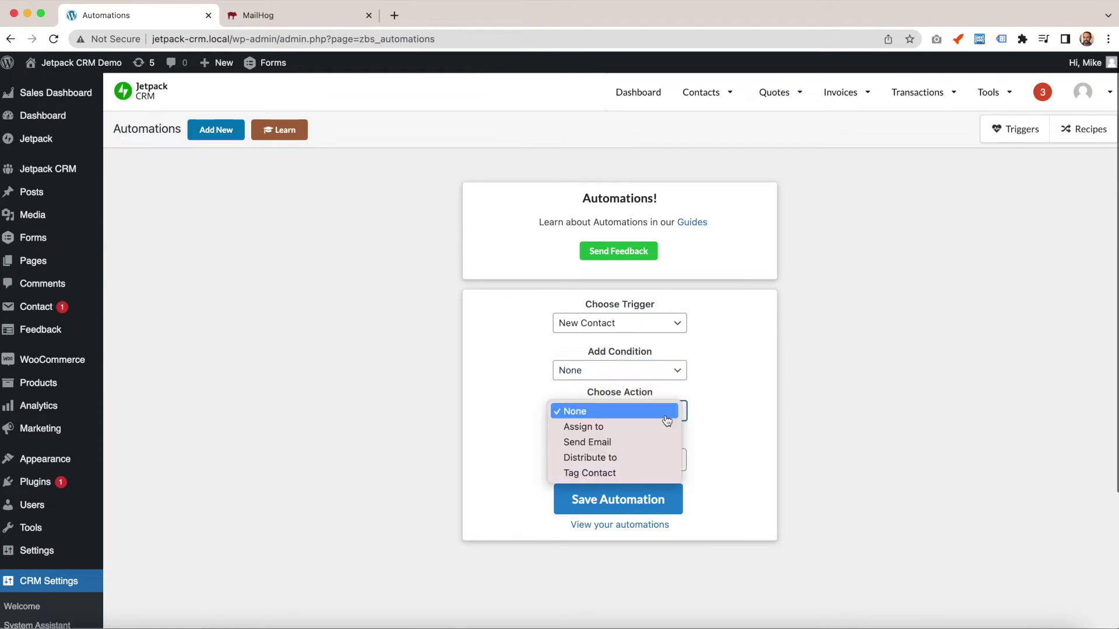
pyautogui.click(656, 458)
pyautogui.scroll(-3, 764, 434)
pyautogui.click(697, 378)
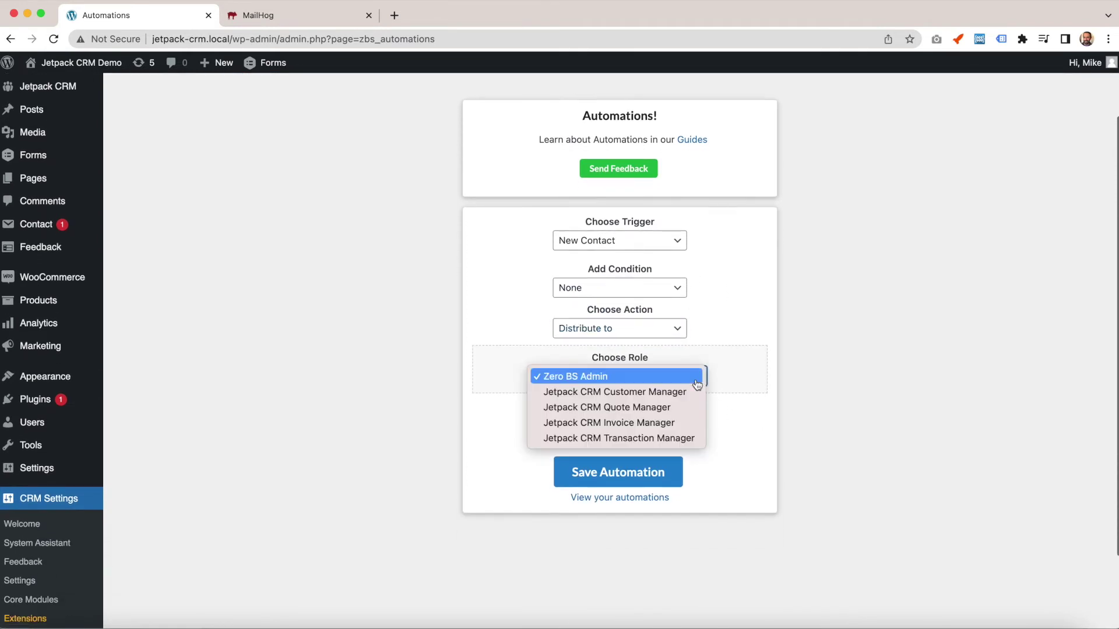
pyautogui.click(688, 392)
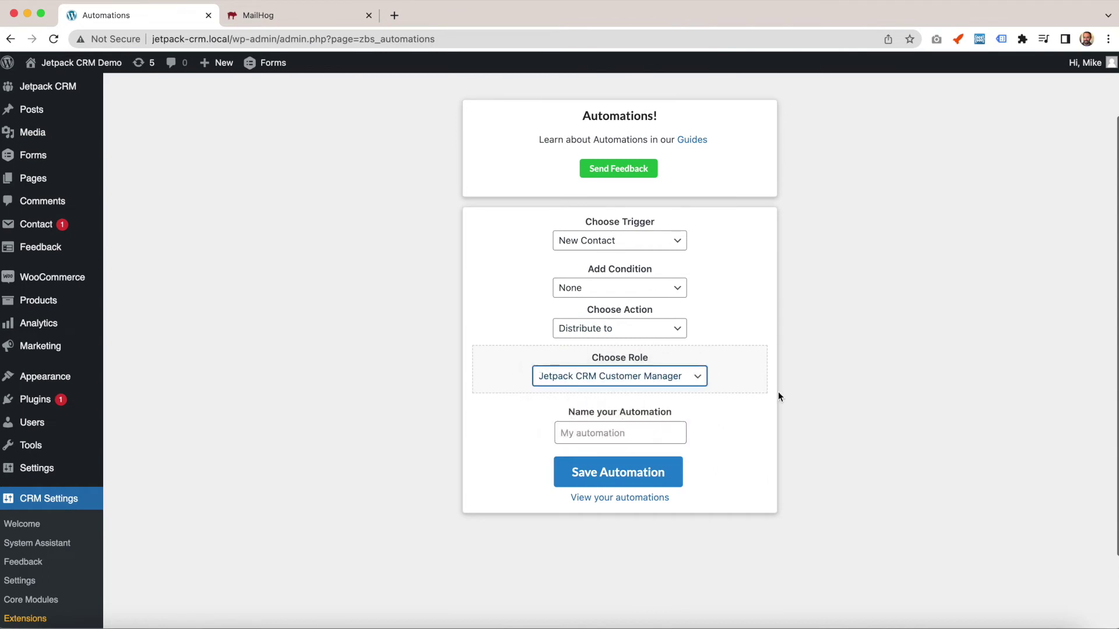
pyautogui.click(779, 396)
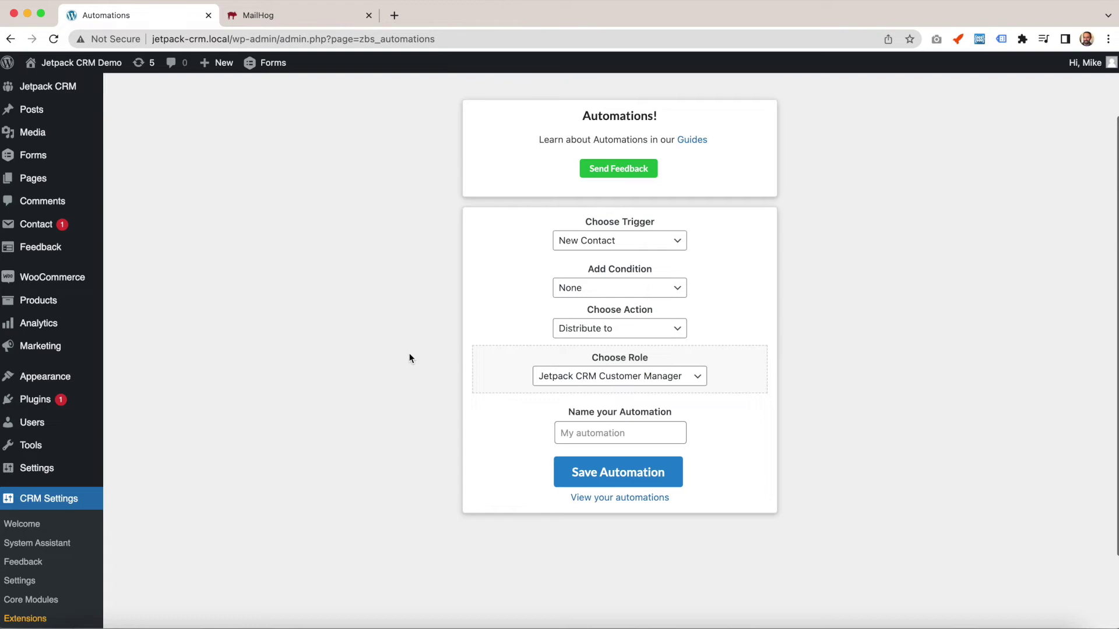
pyautogui.click(641, 328)
# Switch the action to Tag Contact and add a Has Status Lead condition.
pyautogui.click(641, 343)
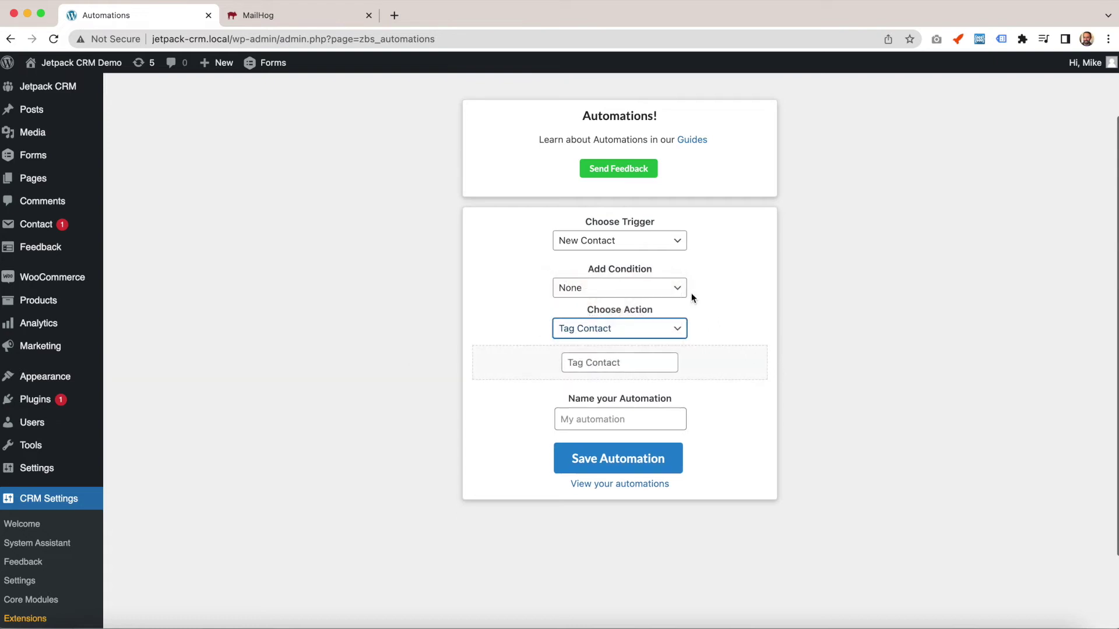
pyautogui.click(662, 287)
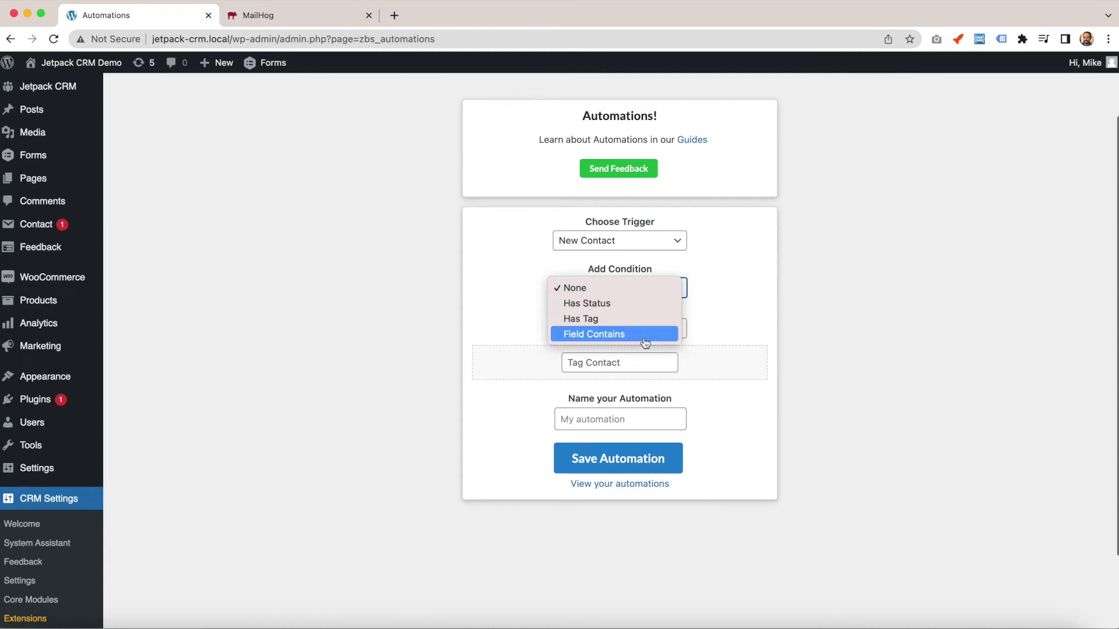
pyautogui.click(661, 303)
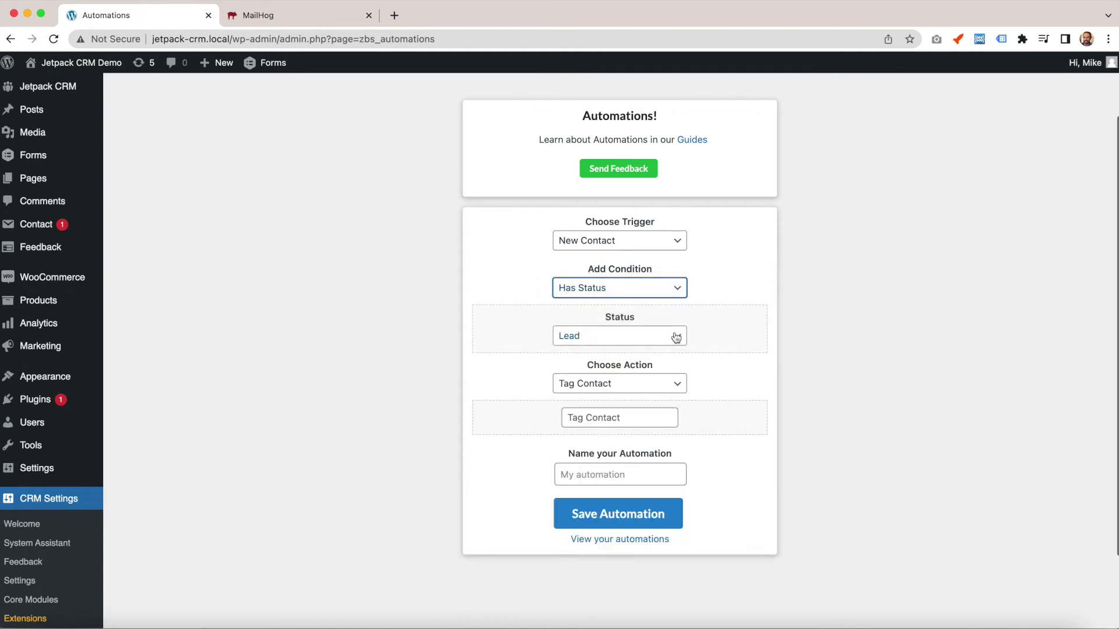
pyautogui.click(676, 337)
pyautogui.click(732, 349)
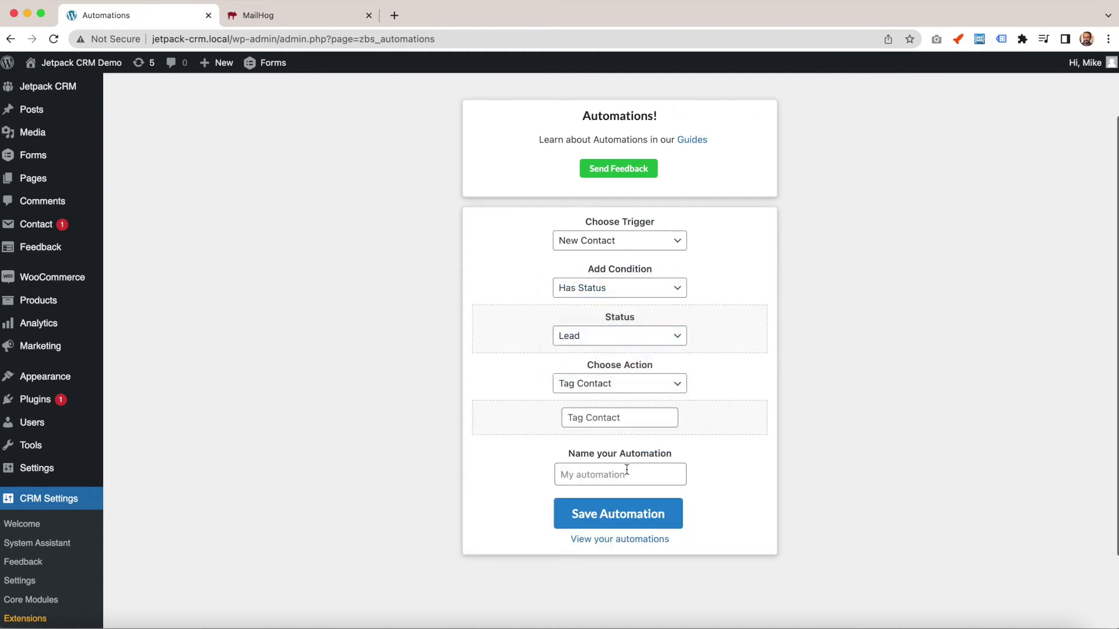
pyautogui.click(630, 423)
pyautogui.scroll(3, 716, 418)
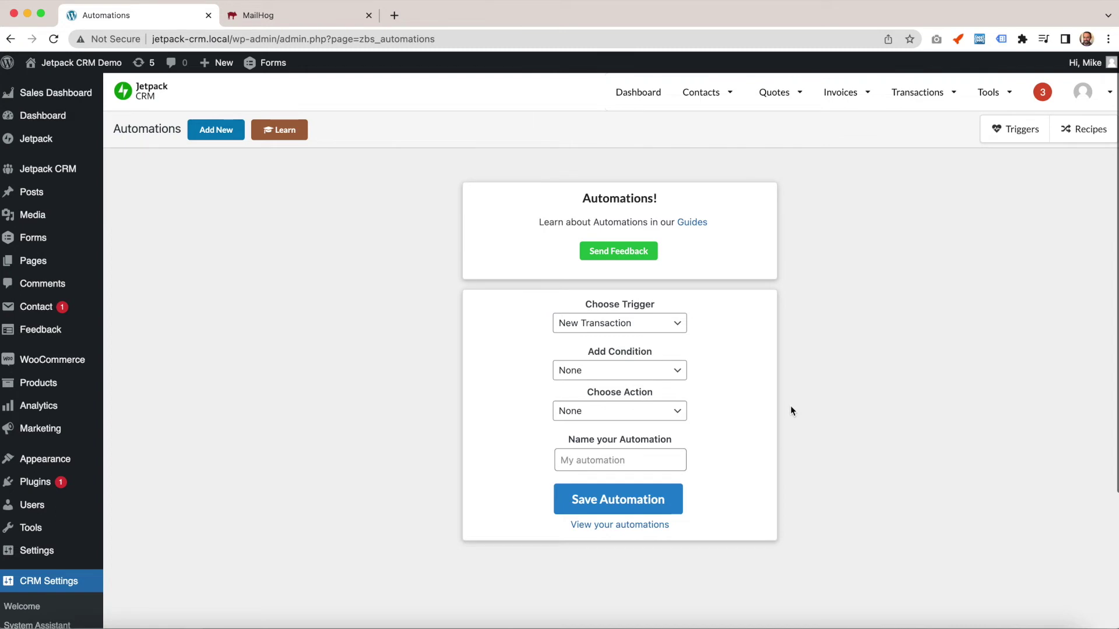
# Give the New Transaction automation a Has Status condition and a Send Email action.
pyautogui.click(650, 373)
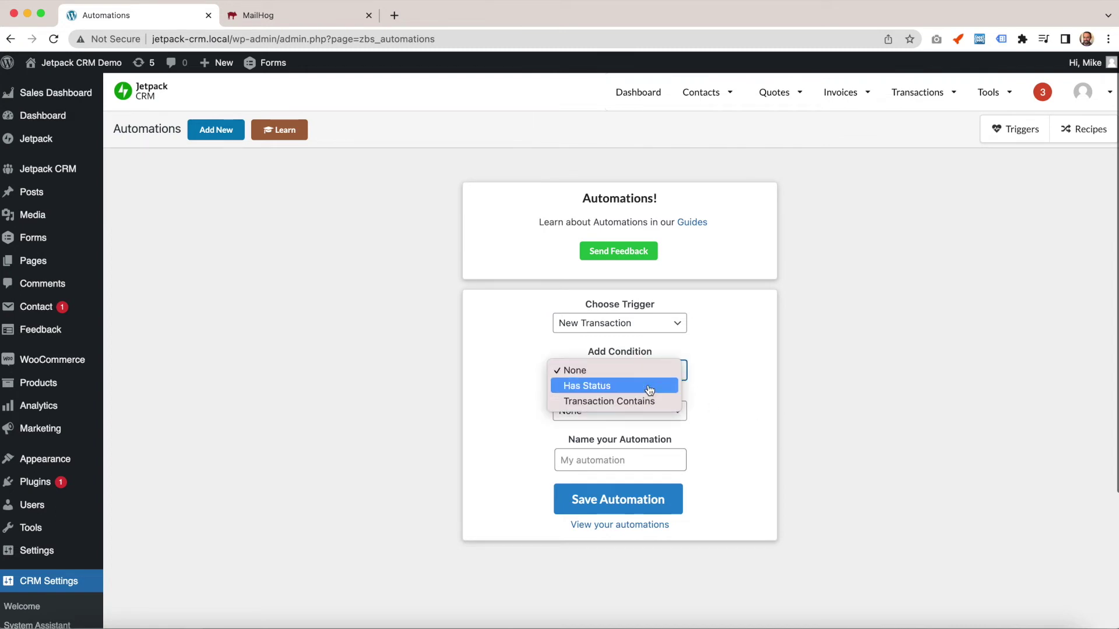
pyautogui.click(650, 389)
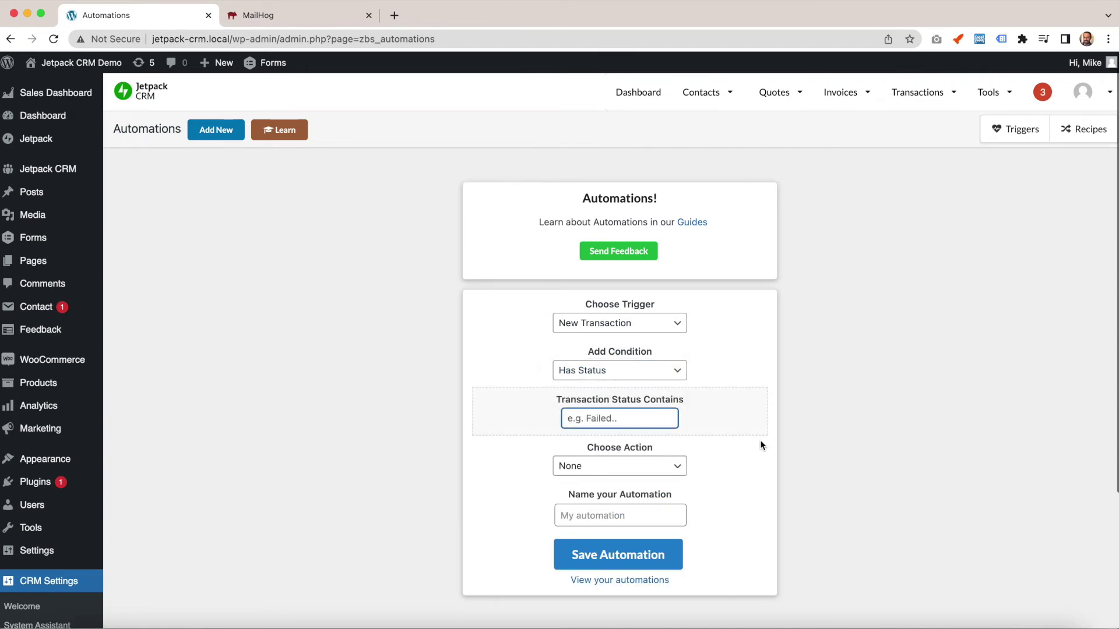
pyautogui.click(678, 466)
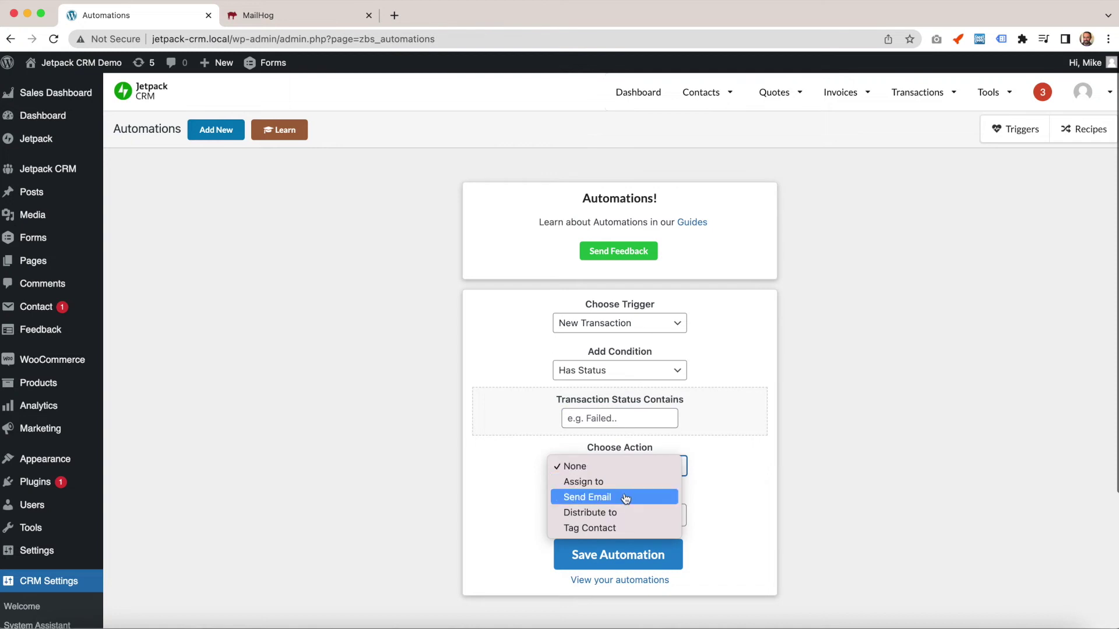
pyautogui.click(665, 497)
# Set the email recipient to Contact Owner instead of Contact.
pyautogui.scroll(-1, 719, 487)
pyautogui.scroll(-1, 718, 485)
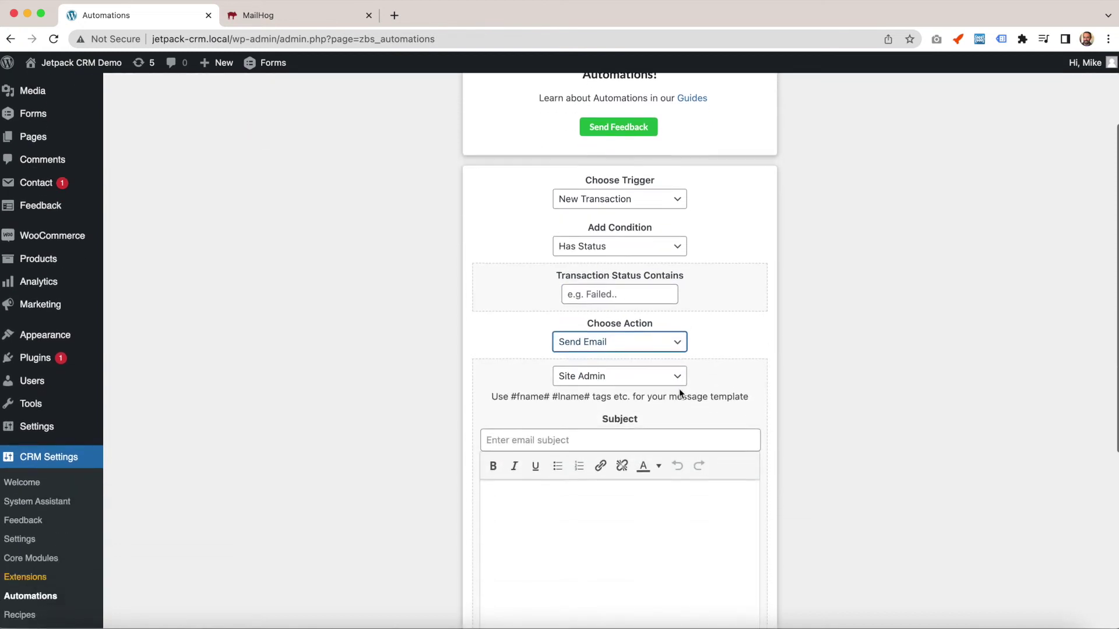
pyautogui.click(671, 382)
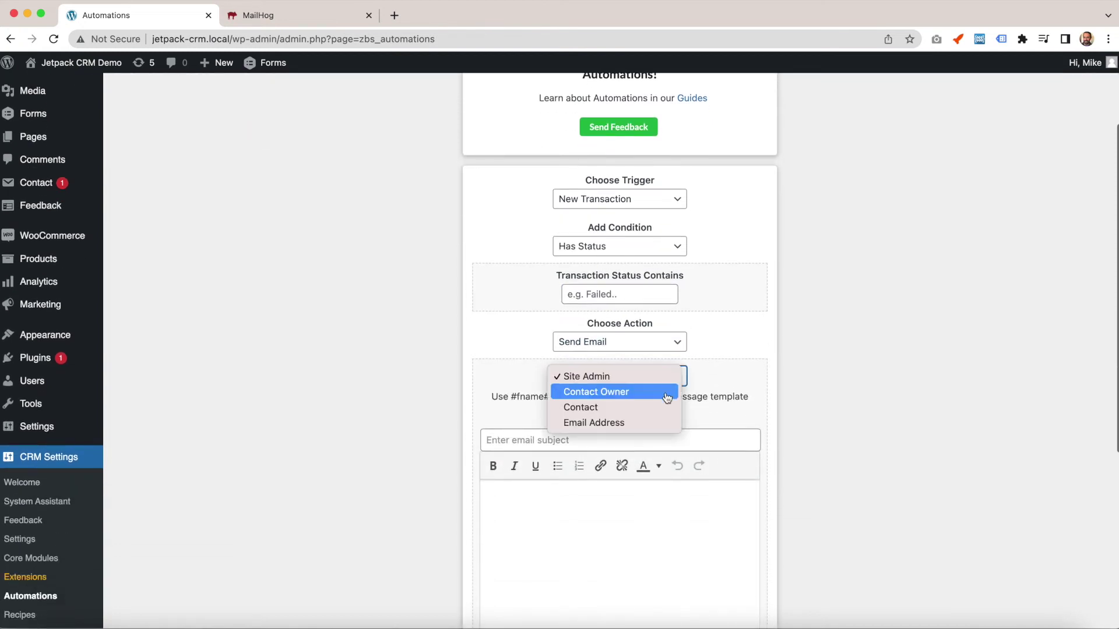
pyautogui.click(662, 408)
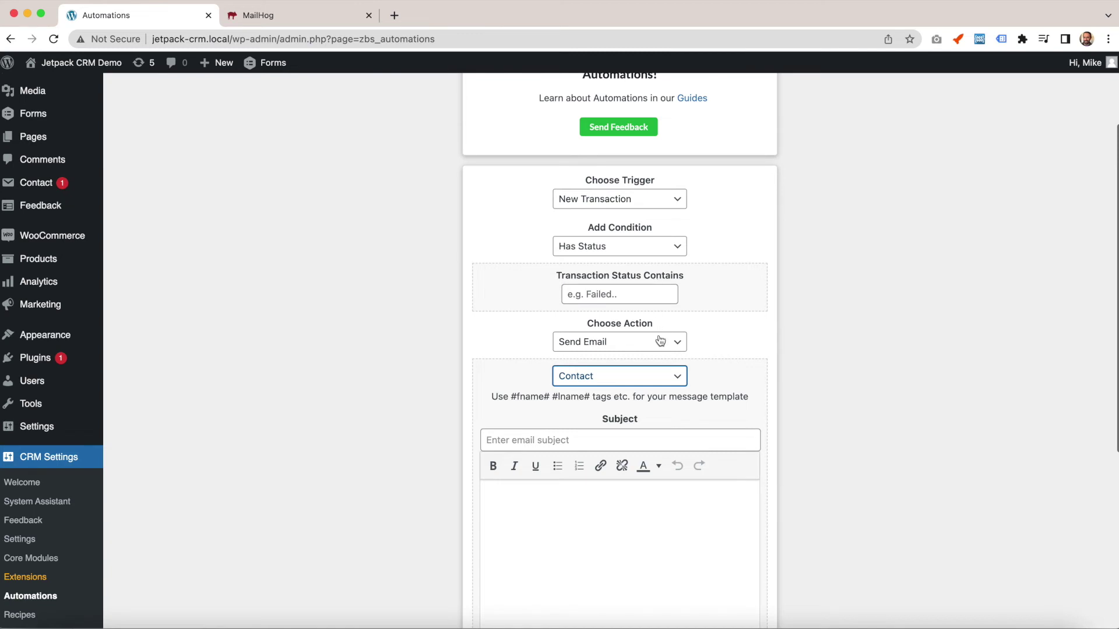
pyautogui.click(665, 373)
pyautogui.click(664, 363)
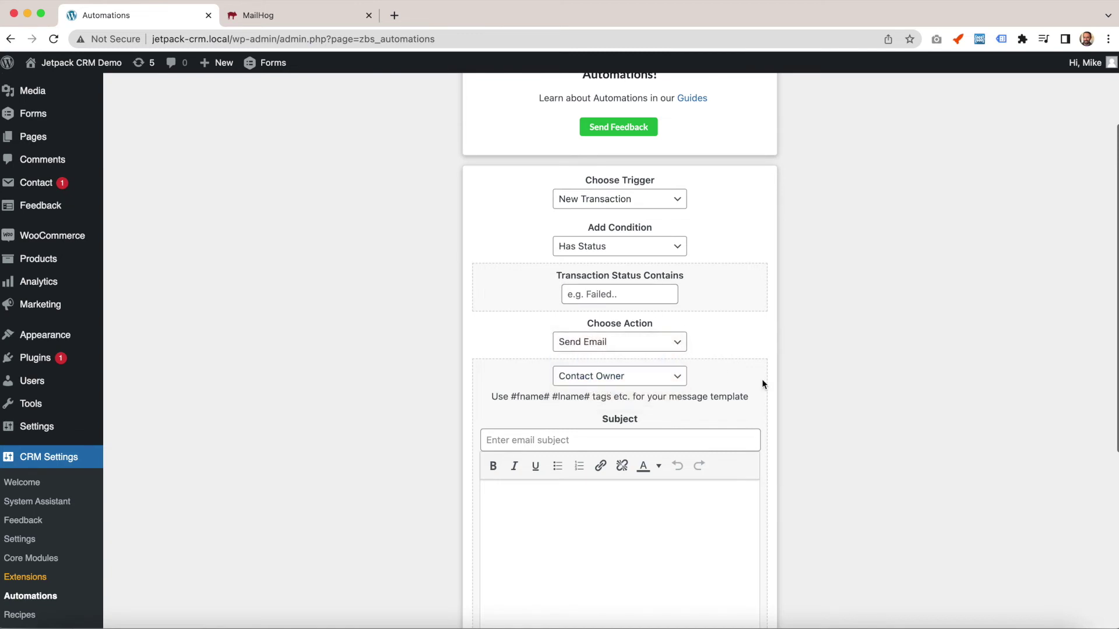
pyautogui.scroll(3, 761, 379)
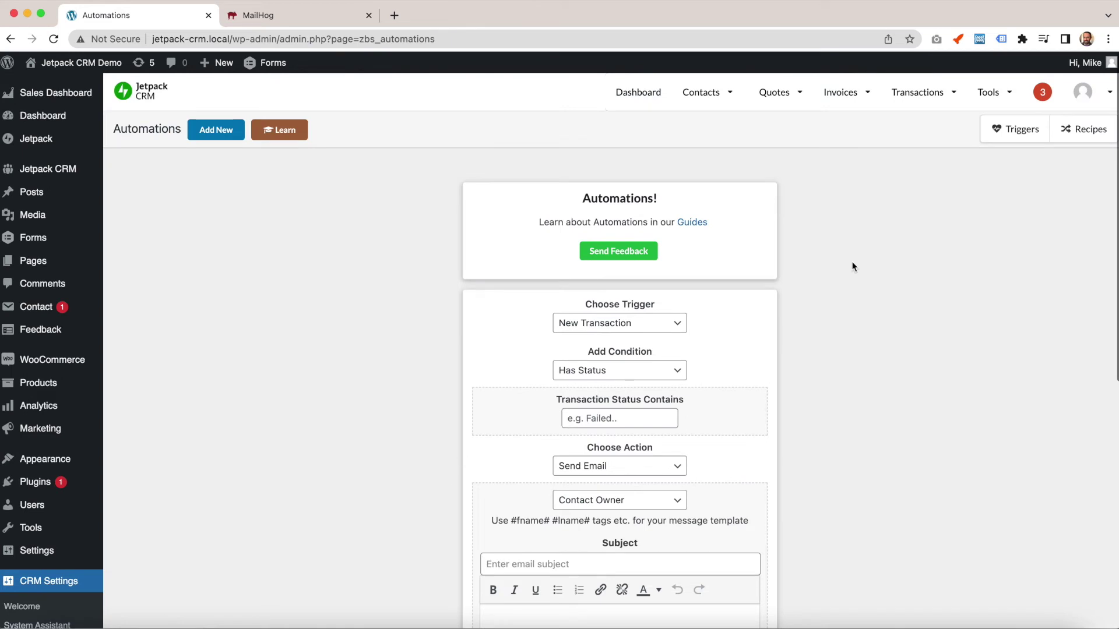